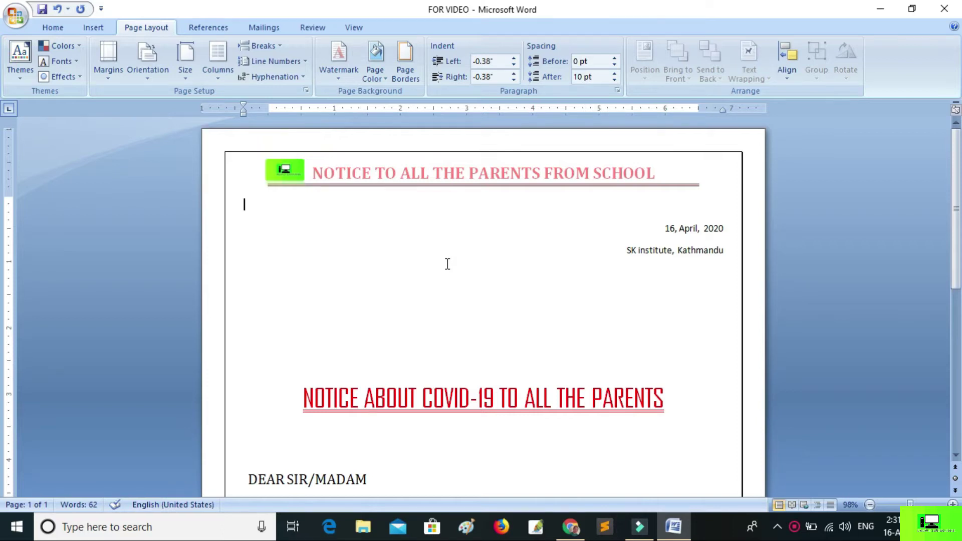
Step: Scroll through the existing document and place the insertion point below its header
{"action": "scroll", "coordinate": [447, 265], "scroll_direction": "down", "scroll_amount": 2}
{"action": "scroll", "coordinate": [446, 258], "scroll_direction": "down", "scroll_amount": 3}
{"action": "scroll", "coordinate": [443, 247], "scroll_direction": "up", "scroll_amount": 2}
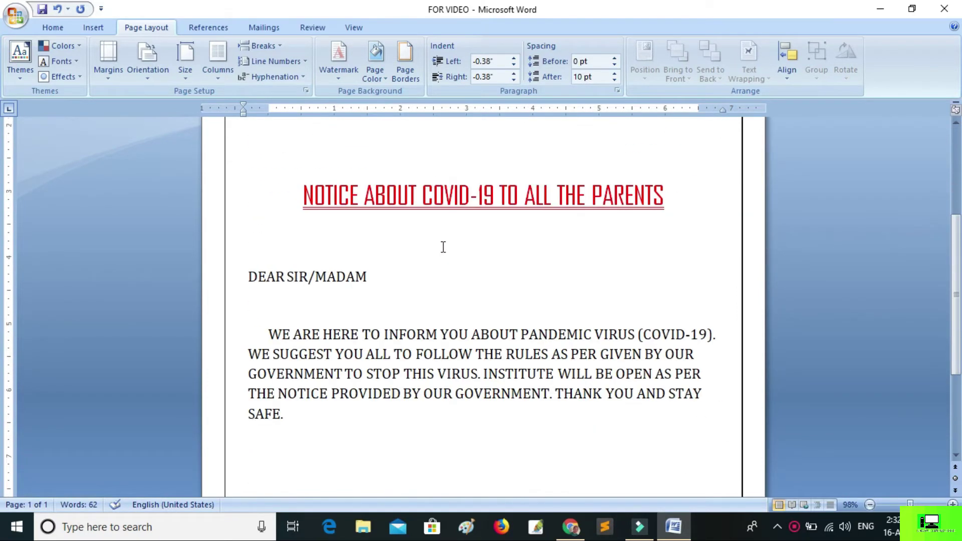
{"action": "scroll", "coordinate": [443, 247], "scroll_direction": "up", "scroll_amount": 2}
{"action": "scroll", "coordinate": [430, 257], "scroll_direction": "up", "scroll_amount": 1}
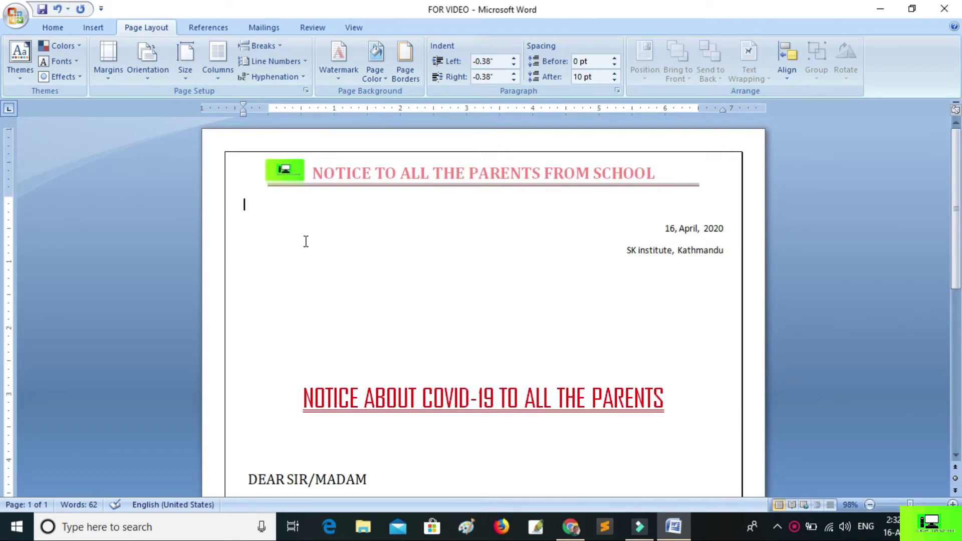
{"action": "scroll", "coordinate": [308, 243], "scroll_direction": "down", "scroll_amount": 3}
{"action": "scroll", "coordinate": [316, 247], "scroll_direction": "down", "scroll_amount": 3}
{"action": "scroll", "coordinate": [320, 258], "scroll_direction": "up", "scroll_amount": 3}
{"action": "scroll", "coordinate": [323, 258], "scroll_direction": "up", "scroll_amount": 2}
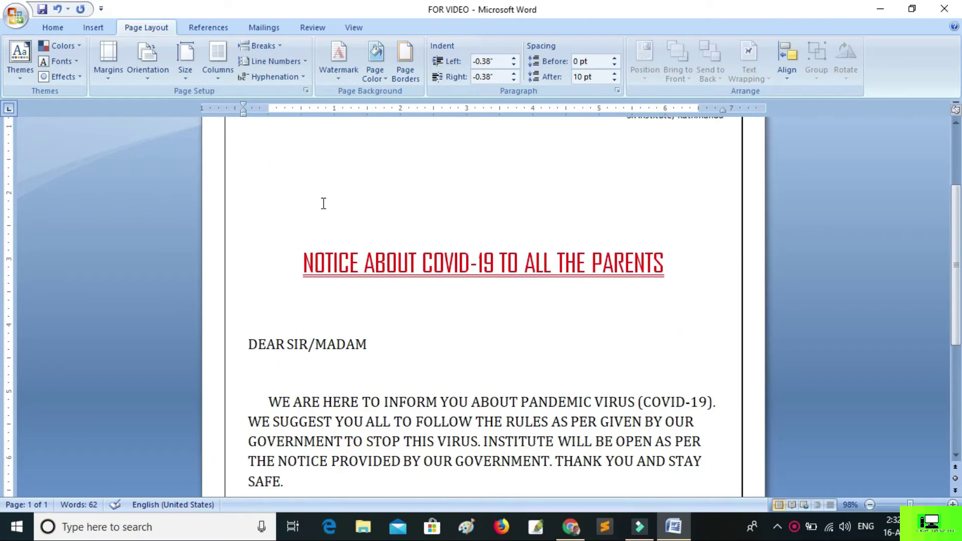
{"action": "scroll", "coordinate": [323, 204], "scroll_direction": "up", "scroll_amount": 4}
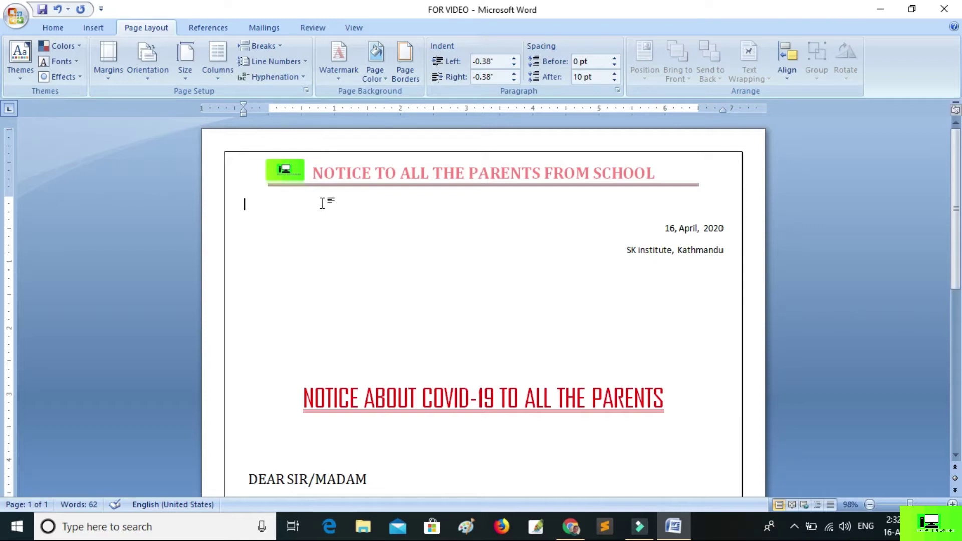
{"action": "left_click", "coordinate": [322, 203]}
{"action": "scroll", "coordinate": [323, 206], "scroll_direction": "down", "scroll_amount": 6}
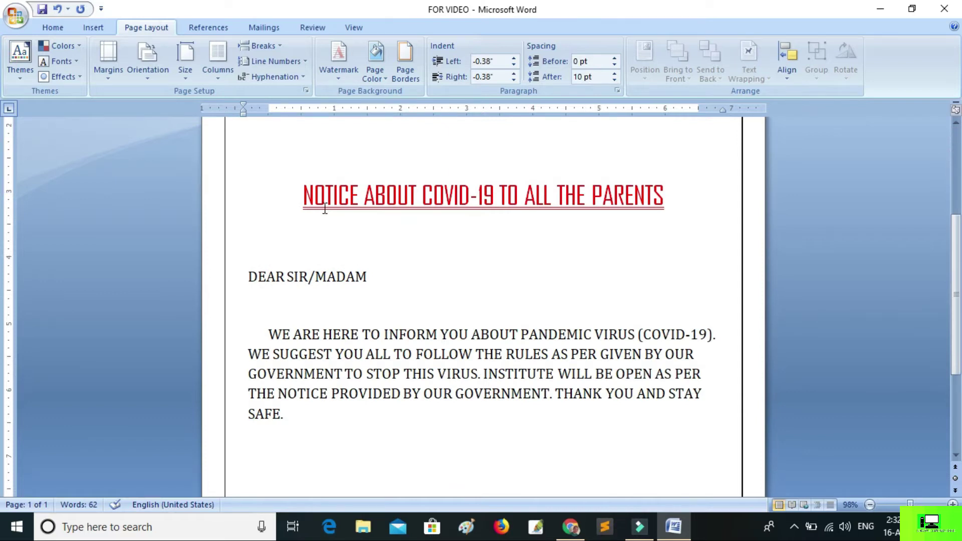
{"action": "scroll", "coordinate": [325, 209], "scroll_direction": "up", "scroll_amount": 5}
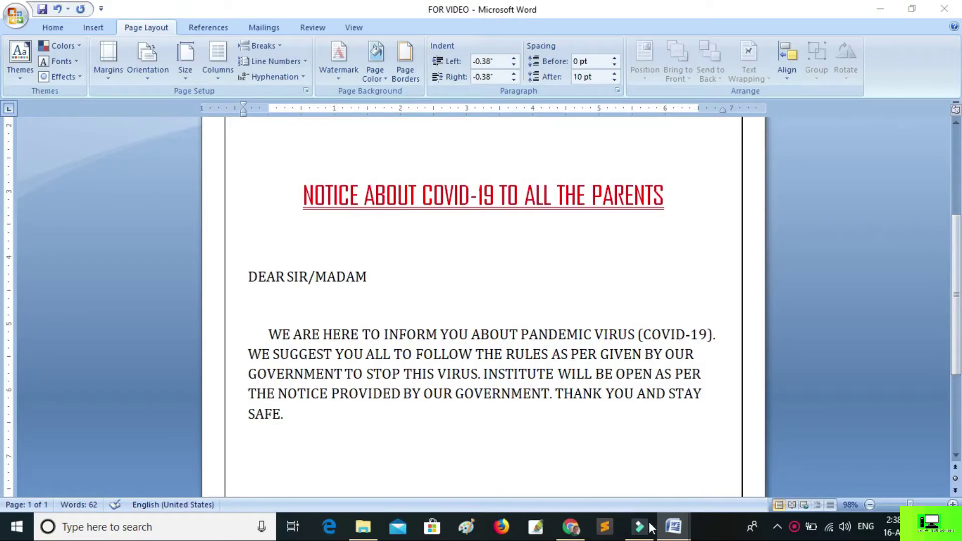
Step: Switch to the blank Document1 and give the whole page a Shadow box border
{"action": "left_click", "coordinate": [737, 477]}
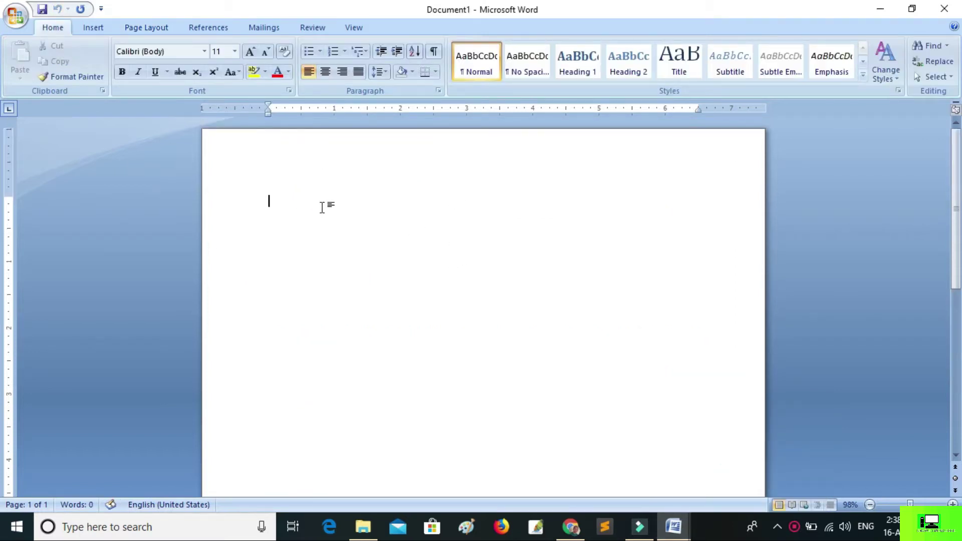
{"action": "left_click", "coordinate": [132, 28]}
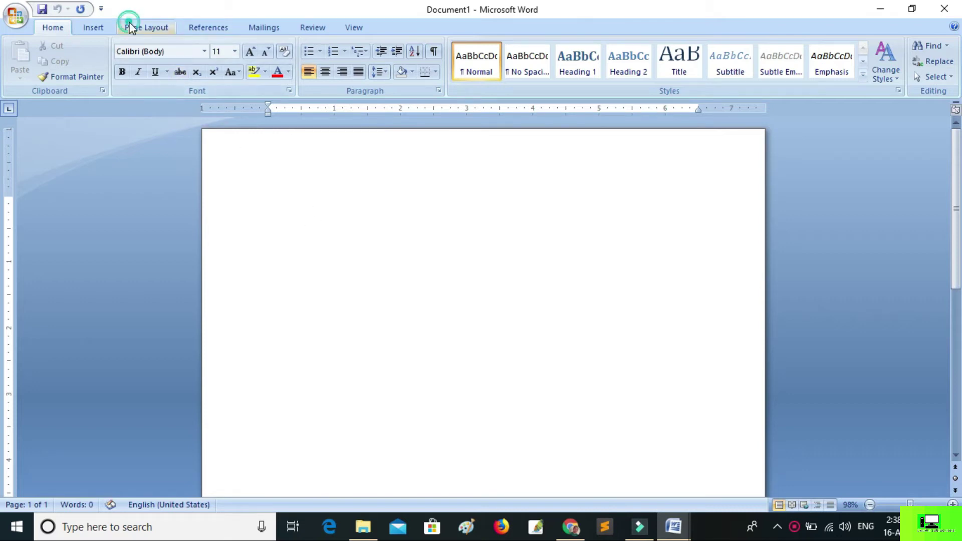
{"action": "left_click", "coordinate": [412, 85]}
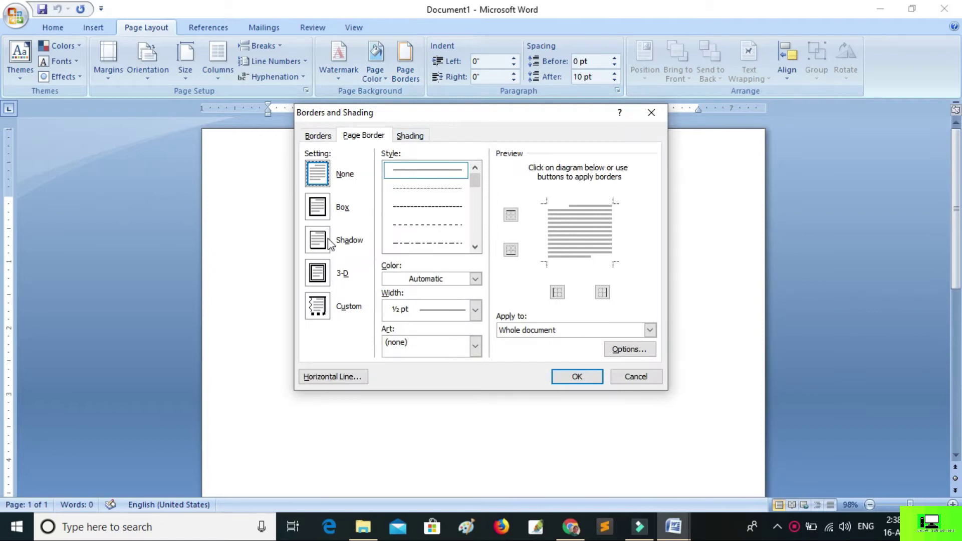
{"action": "left_click", "coordinate": [329, 241]}
{"action": "left_click", "coordinate": [591, 379]}
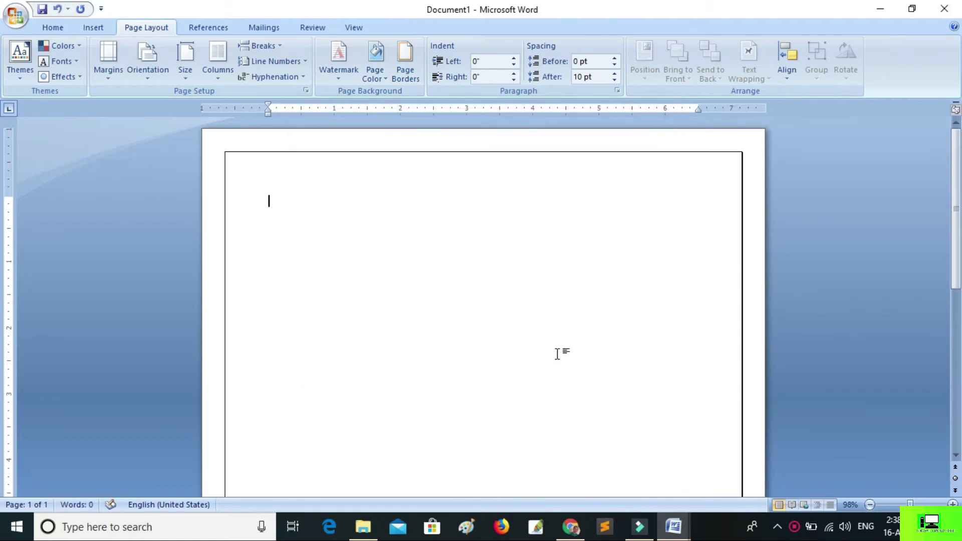
{"action": "scroll", "coordinate": [340, 205], "scroll_direction": "down", "scroll_amount": 2}
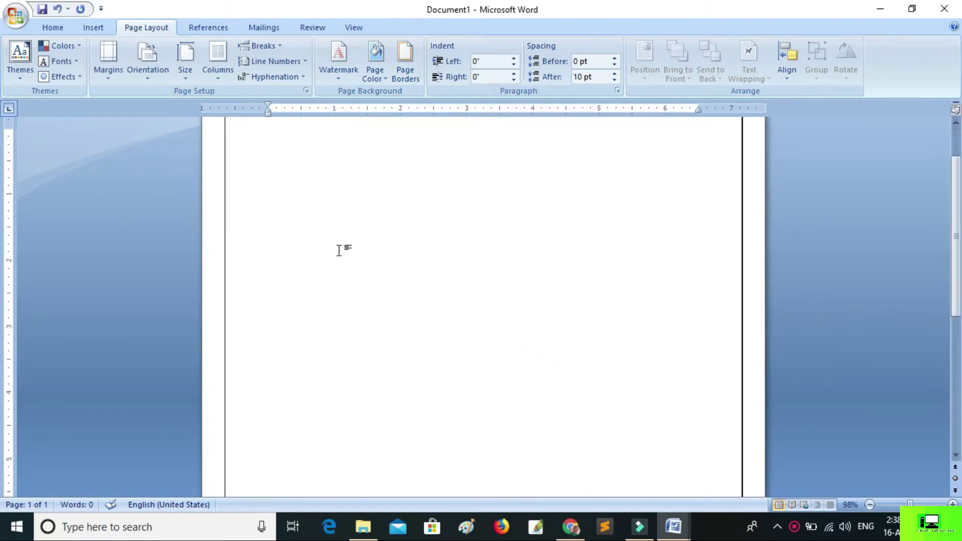
{"action": "scroll", "coordinate": [339, 219], "scroll_direction": "up", "scroll_amount": 2}
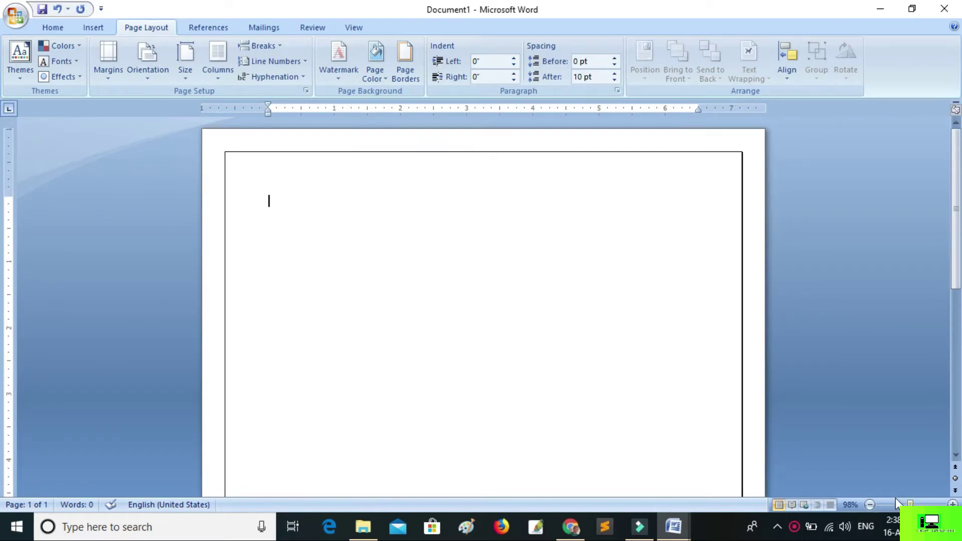
{"action": "left_click_drag", "start_coordinate": [910, 503], "coordinate": [907, 504]}
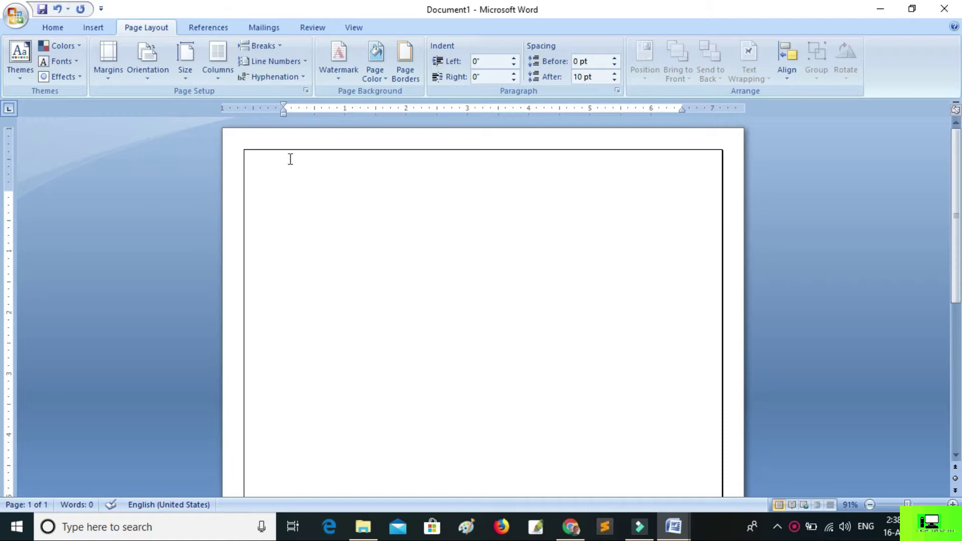
Step: Insert the built-in Alphabet header and clear its title placeholder
{"action": "left_click", "coordinate": [94, 27]}
{"action": "left_click", "coordinate": [459, 68]}
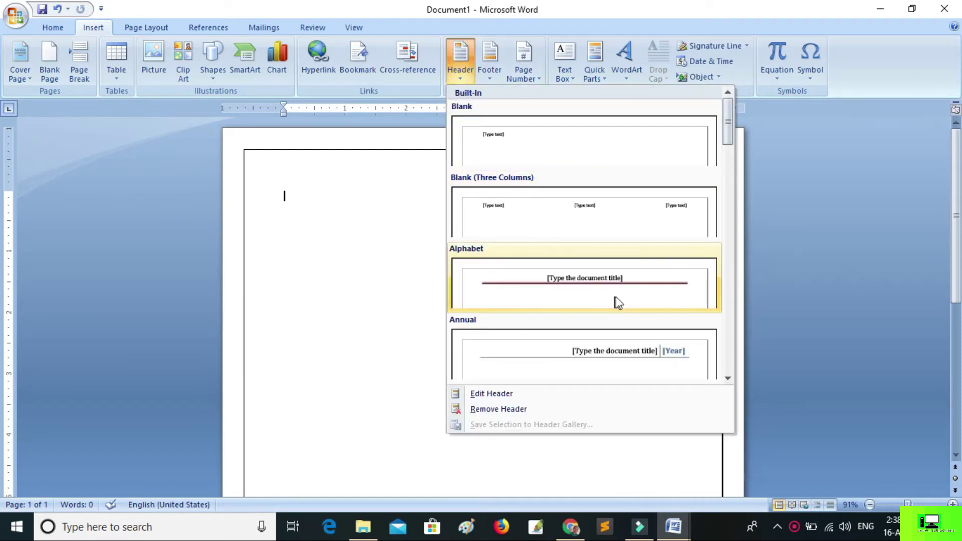
{"action": "left_click", "coordinate": [615, 297]}
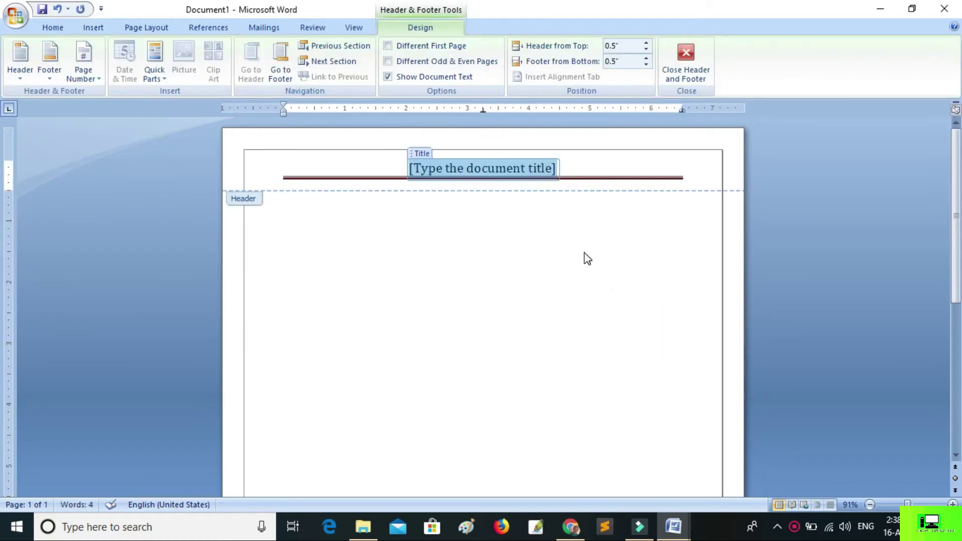
{"action": "key", "text": "Delete"}
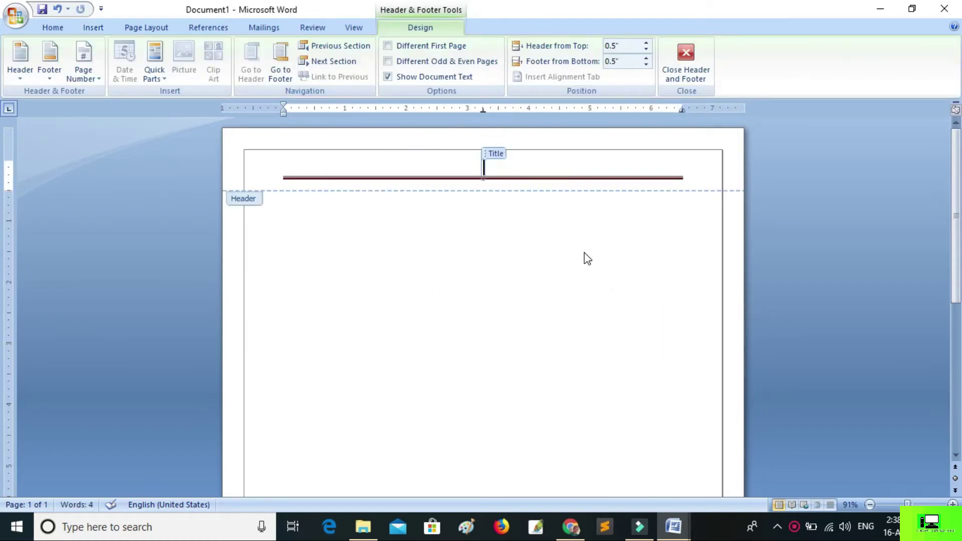
Step: Enter the header title 'NOTICE FROM SK INSTITUTE TO THE STUDENTS' and select it
{"action": "left_click", "coordinate": [81, 31]}
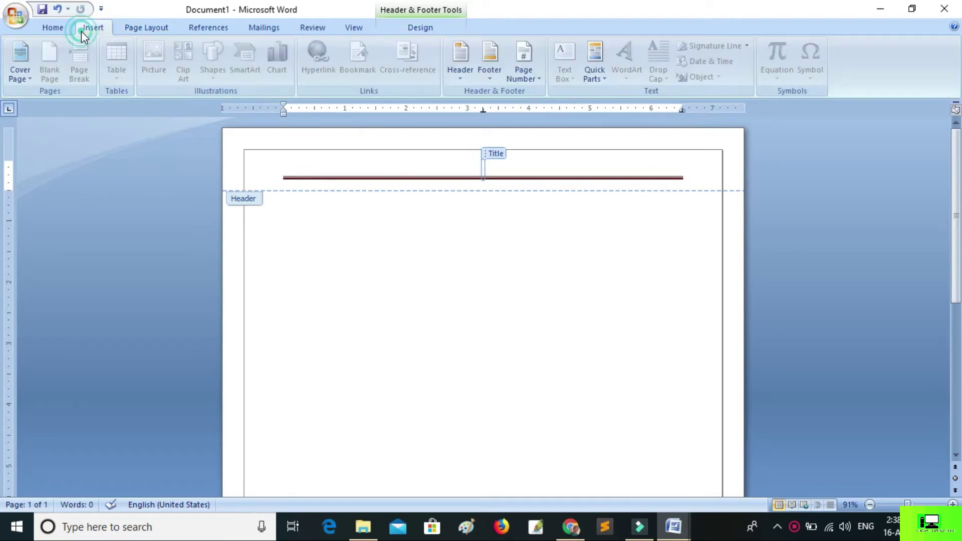
{"action": "left_click", "coordinate": [426, 32]}
{"action": "type", "text": "NOTICE"}
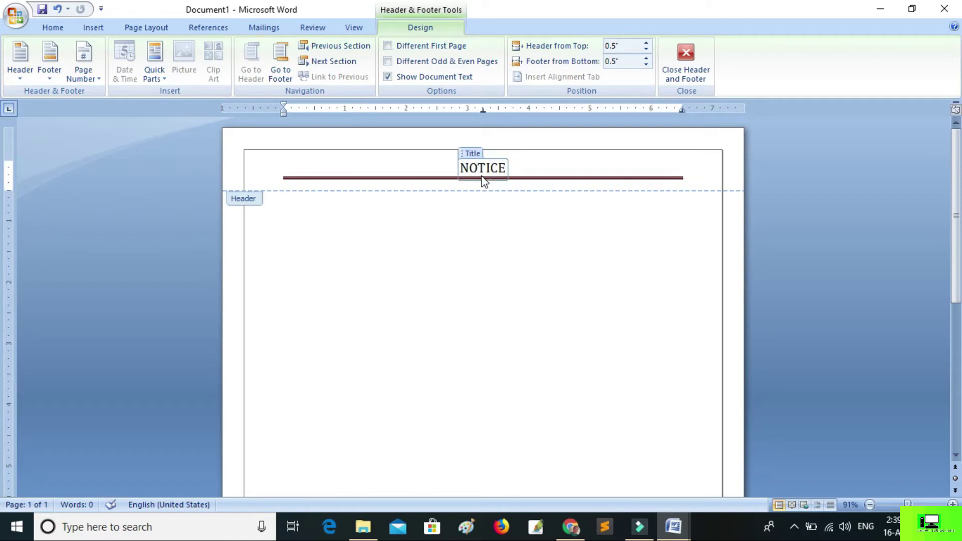
{"action": "type", "text": " FROM SK INSTITUTE TO THE STUDENTS"}
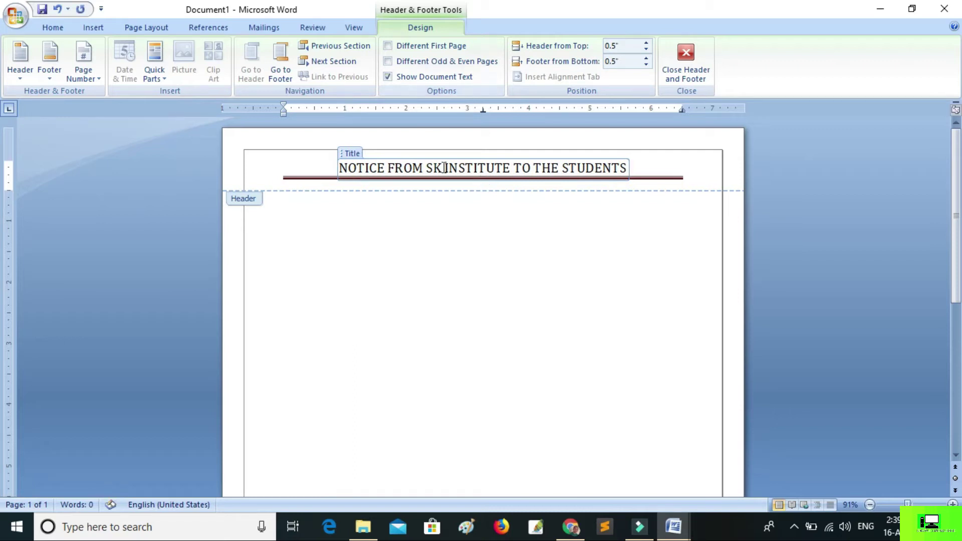
{"action": "double_click", "coordinate": [443, 168]}
{"action": "left_click", "coordinate": [443, 168]}
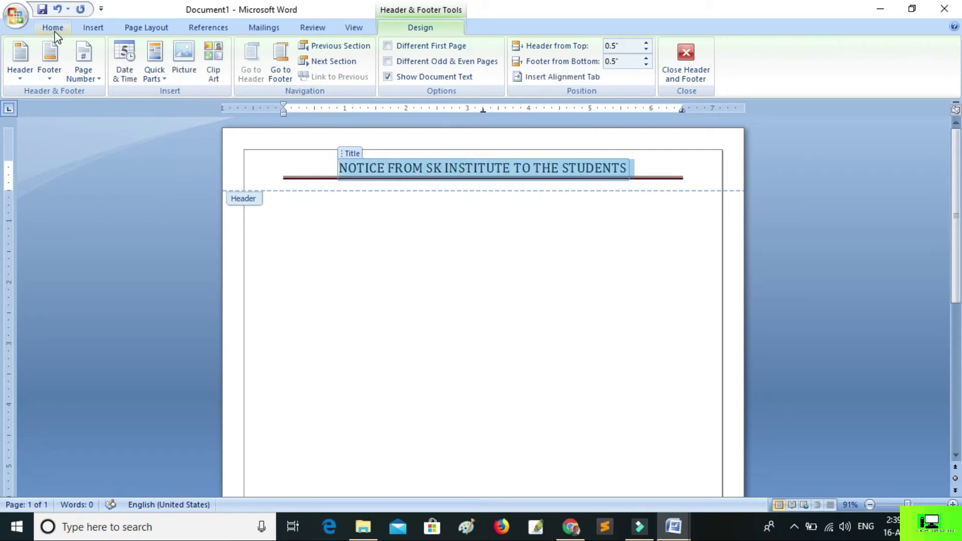
Step: Colour the header title red, grow it to 18 pt in Berlin Sans FB, then leave the header
{"action": "left_click", "coordinate": [53, 28]}
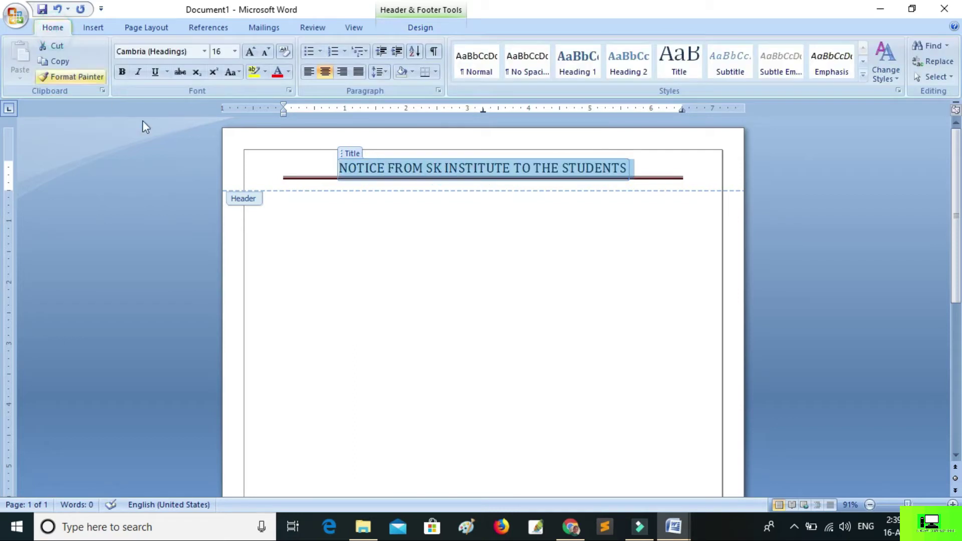
{"action": "left_click", "coordinate": [289, 72]}
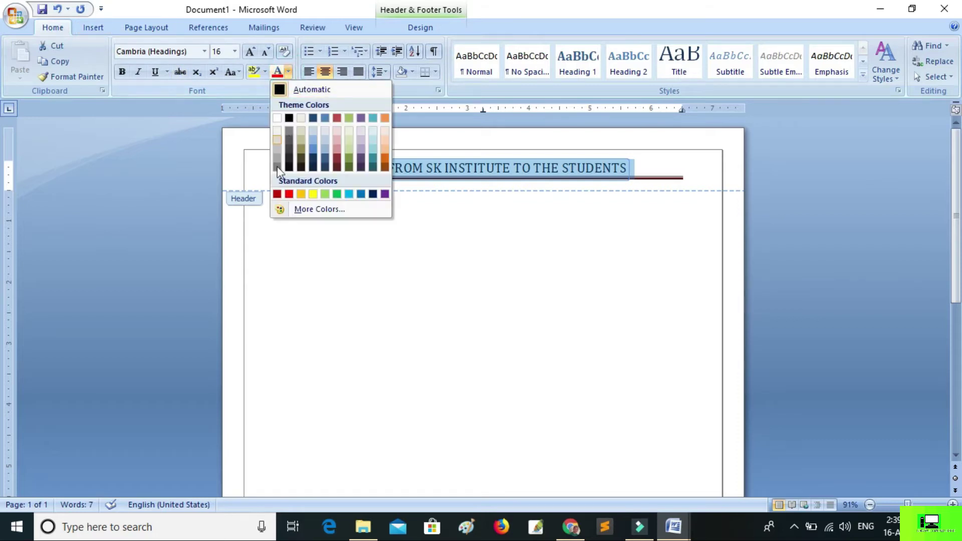
{"action": "left_click", "coordinate": [289, 194]}
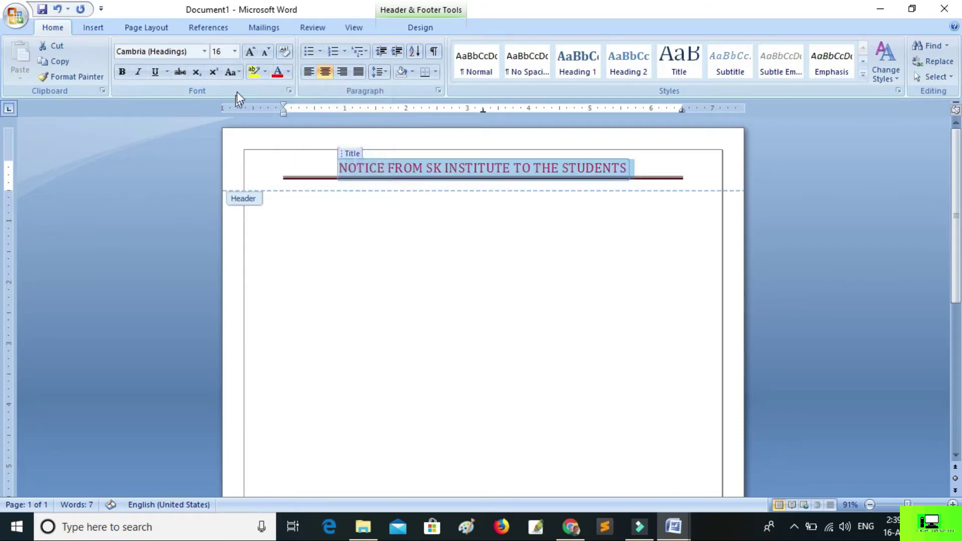
{"action": "left_click", "coordinate": [250, 53]}
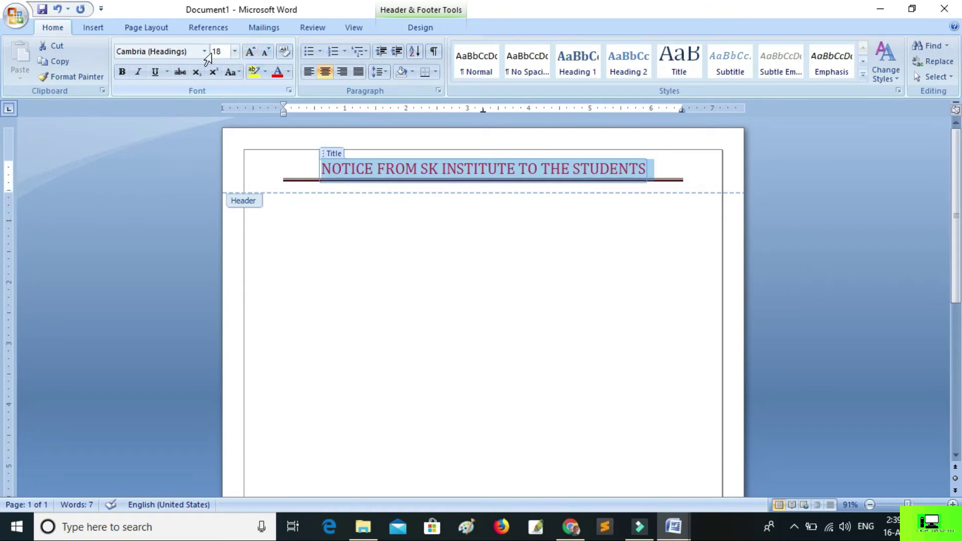
{"action": "left_click", "coordinate": [205, 52]}
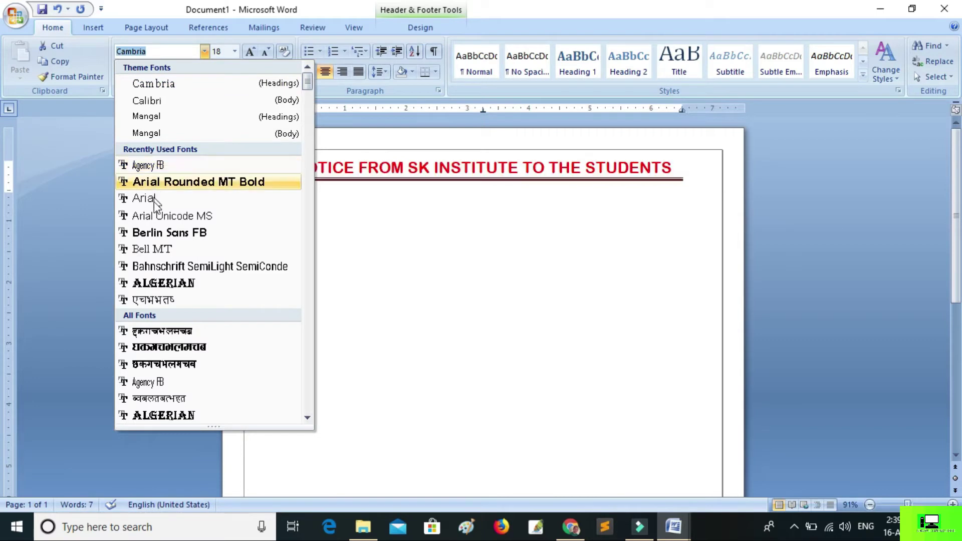
{"action": "left_click", "coordinate": [157, 233]}
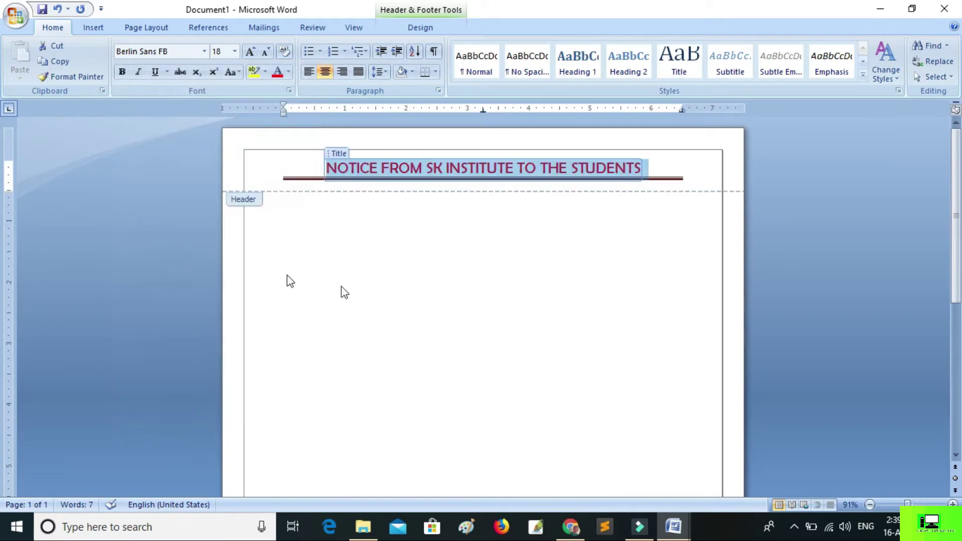
{"action": "double_click", "coordinate": [325, 237]}
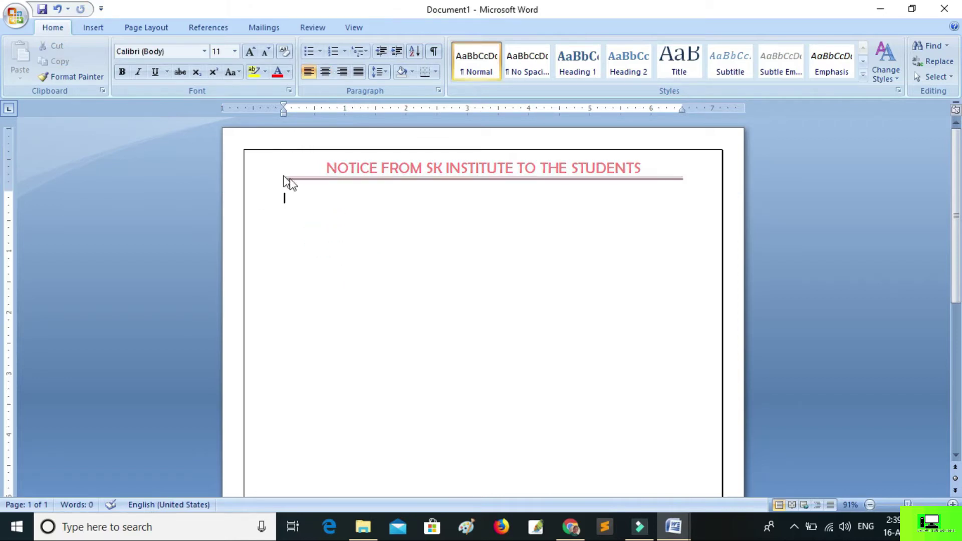
Step: Look for the logo picture in Documents > Wondershare Filmora 9 > User Media through Insert Picture
{"action": "left_click", "coordinate": [93, 27]}
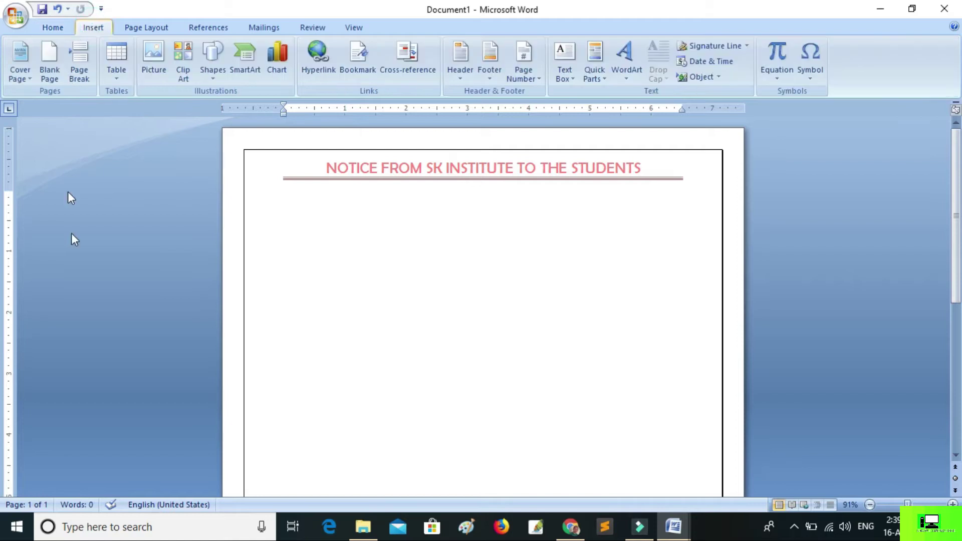
{"action": "left_click", "coordinate": [156, 60]}
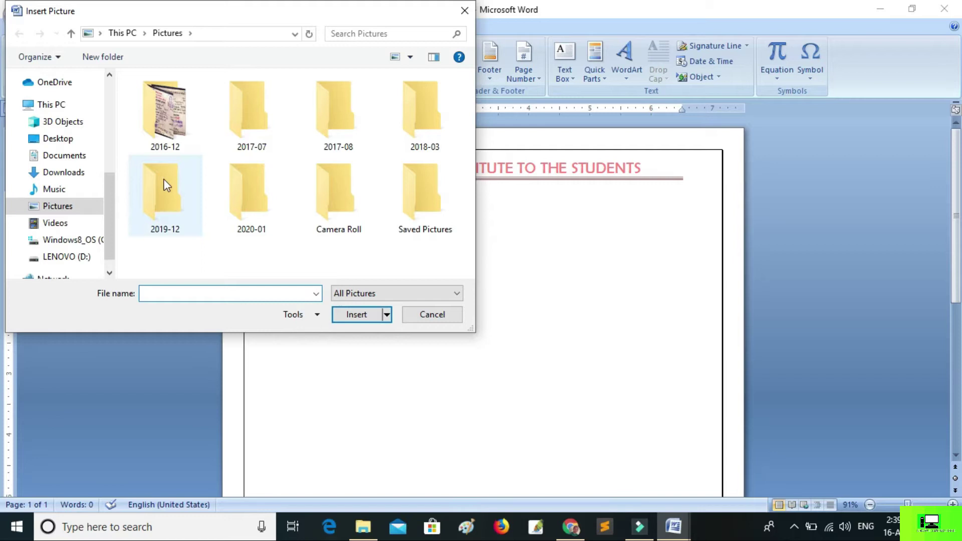
{"action": "mouse_move", "coordinate": [60, 173]}
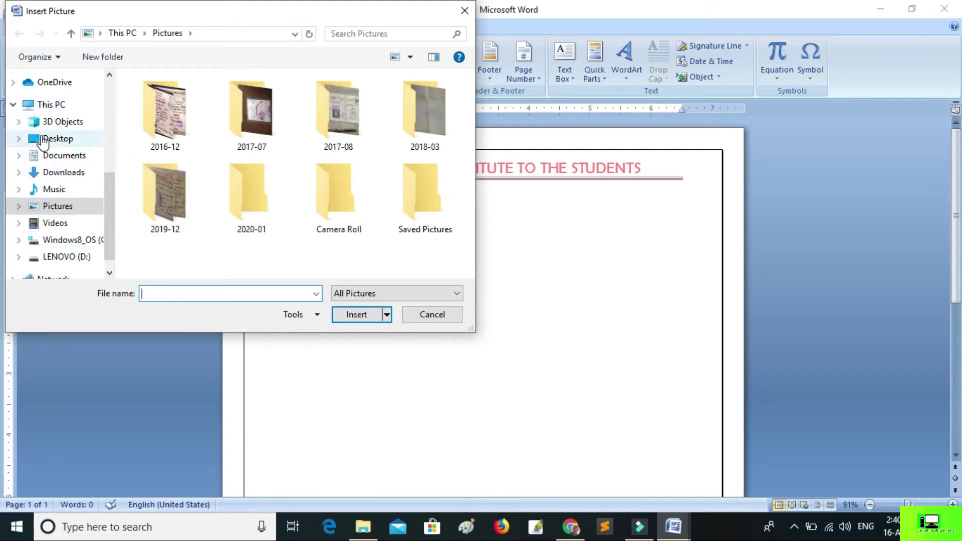
{"action": "left_click", "coordinate": [56, 158]}
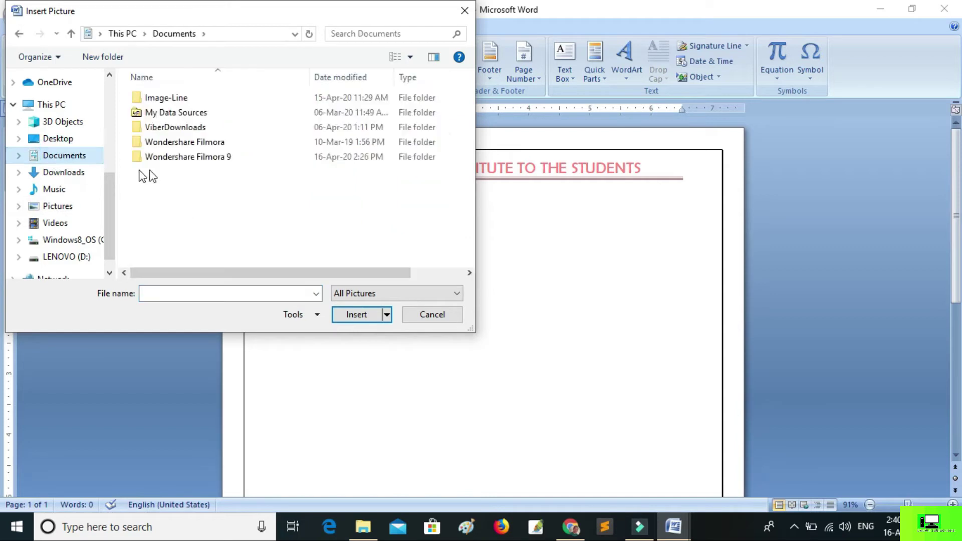
{"action": "double_click", "coordinate": [173, 160]}
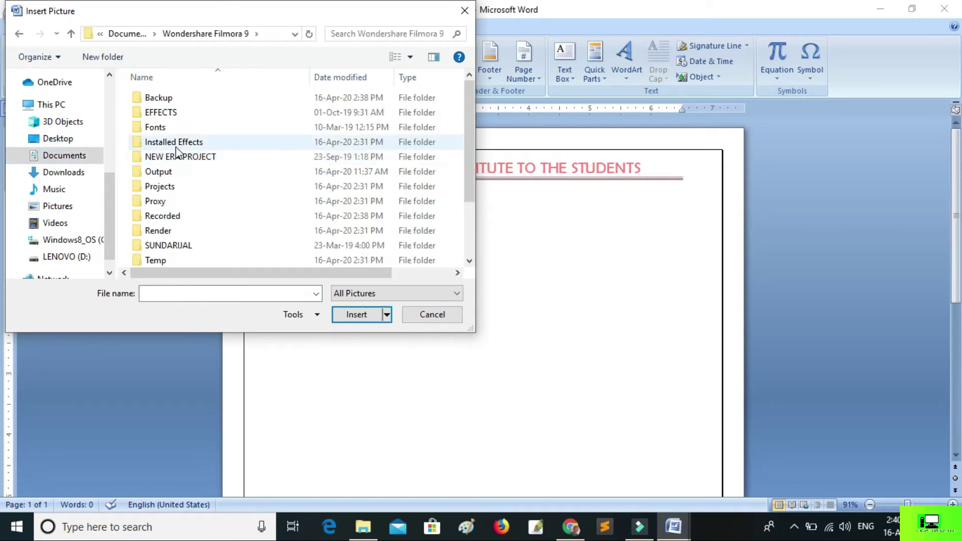
{"action": "scroll", "coordinate": [185, 165], "scroll_direction": "down", "scroll_amount": 2}
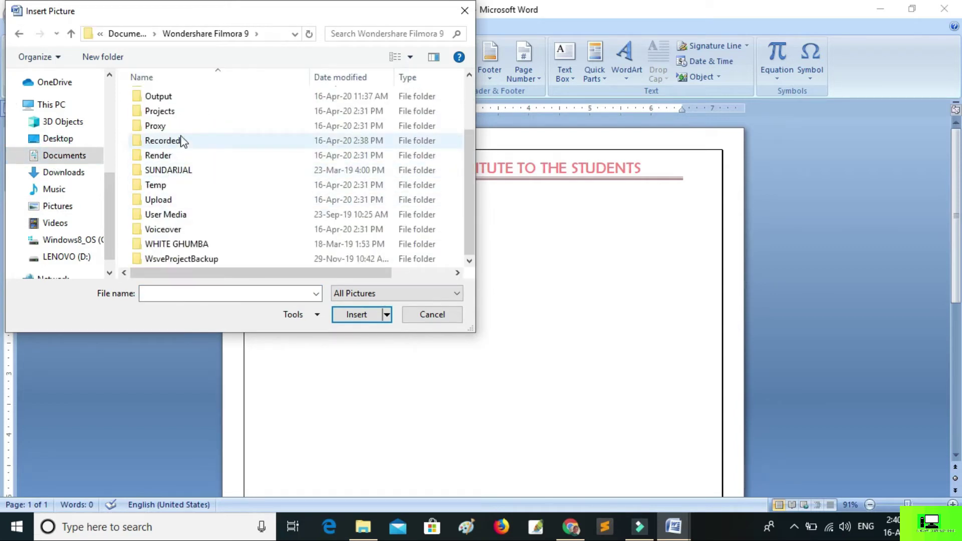
{"action": "double_click", "coordinate": [186, 216]}
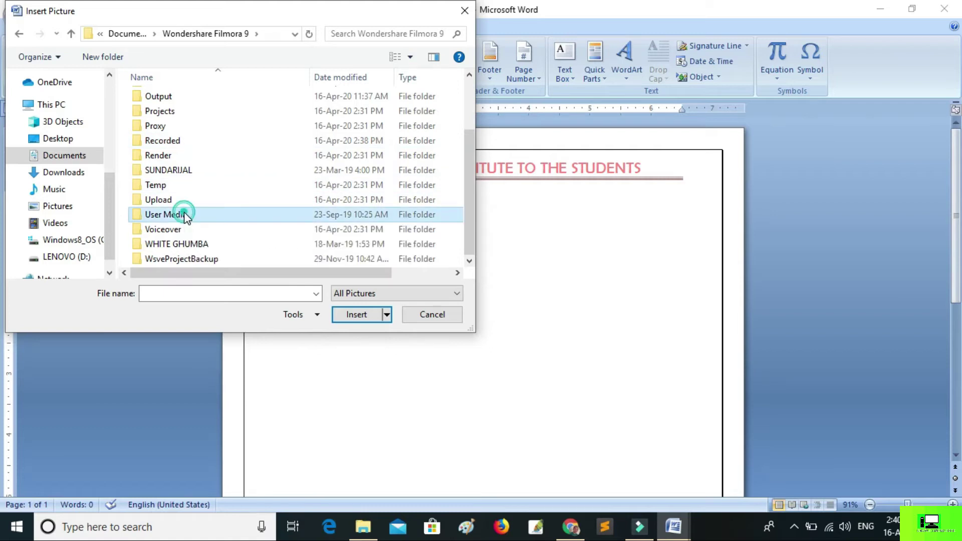
{"action": "key", "text": "Escape"}
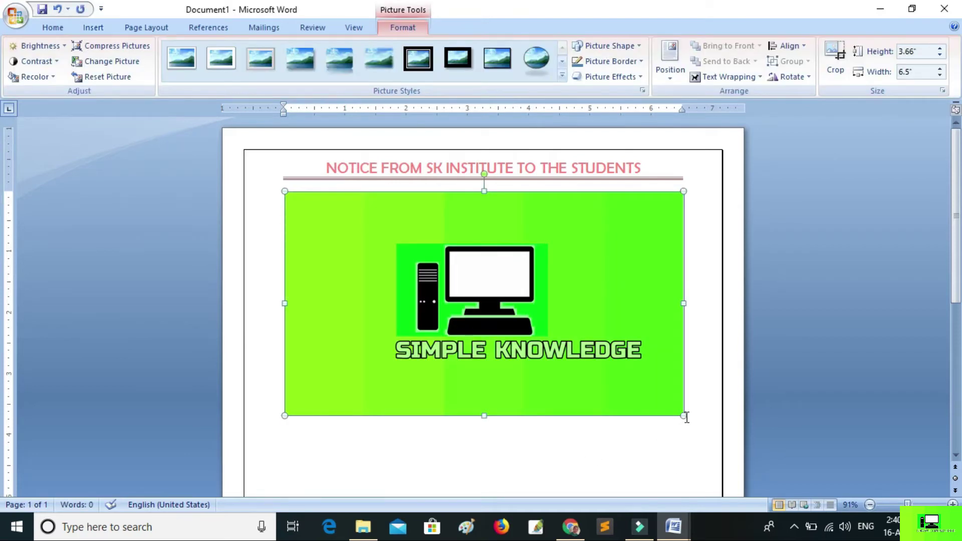
Step: Shrink the logo, set Tight text wrapping, and place it just left of the heading
{"action": "mouse_move", "coordinate": [684, 415]}
{"action": "left_mouse_down"}
{"action": "mouse_move", "coordinate": [385, 228]}
{"action": "mouse_move", "coordinate": [326, 228]}
{"action": "left_mouse_up"}
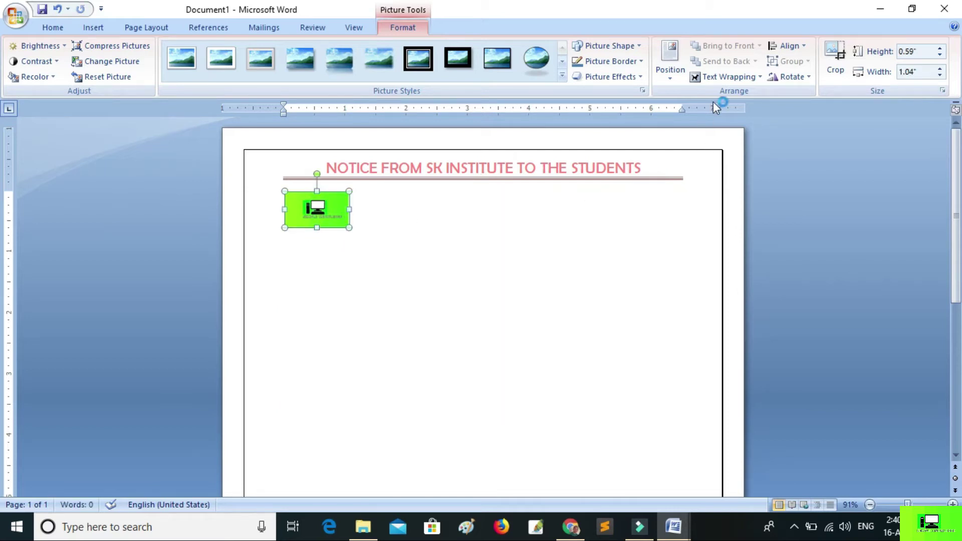
{"action": "left_click", "coordinate": [726, 77]}
{"action": "left_click", "coordinate": [723, 126]}
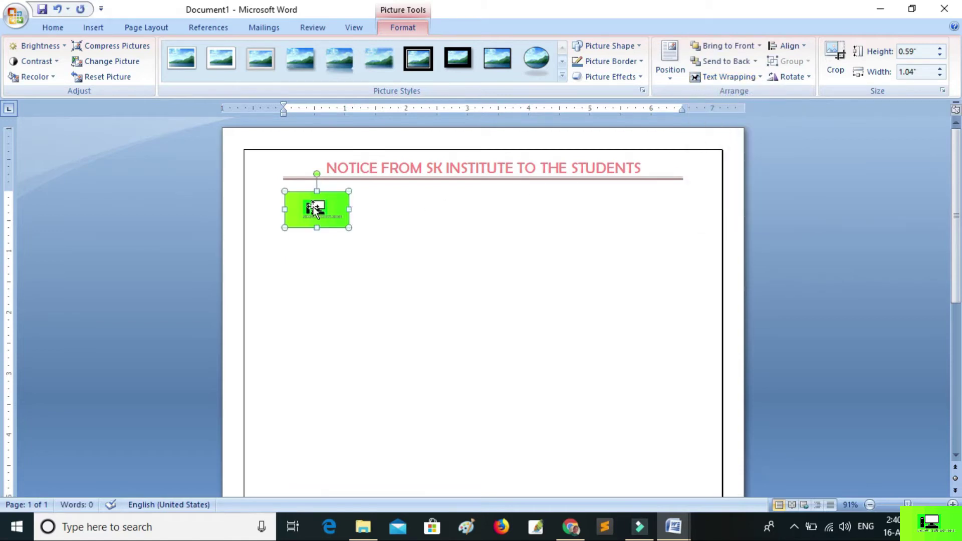
{"action": "left_click", "coordinate": [726, 77]}
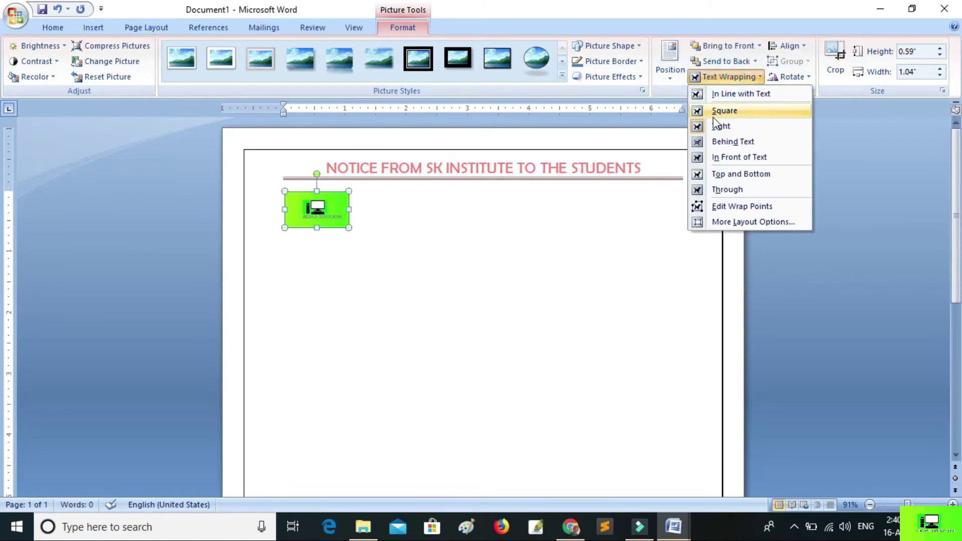
{"action": "left_click", "coordinate": [318, 210]}
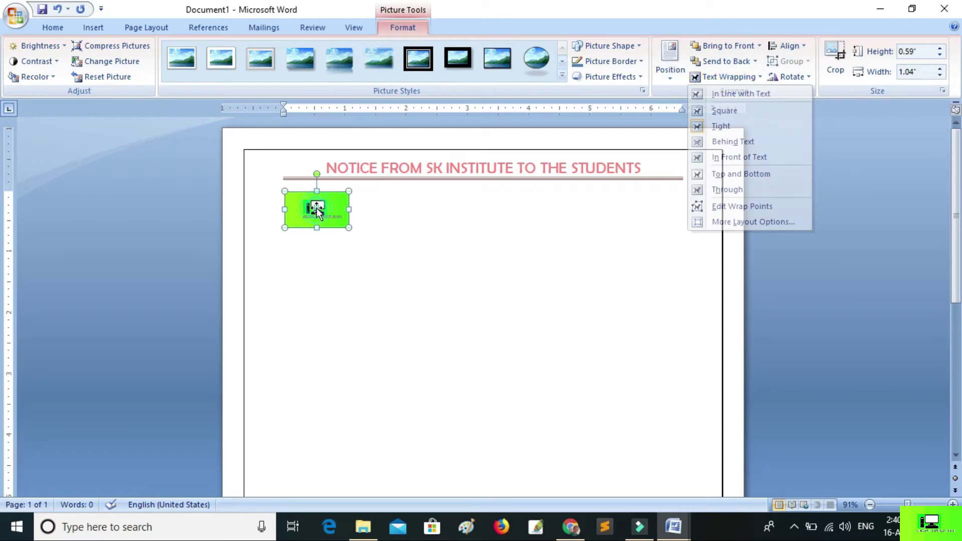
{"action": "left_click_drag", "start_coordinate": [313, 214], "coordinate": [289, 160]}
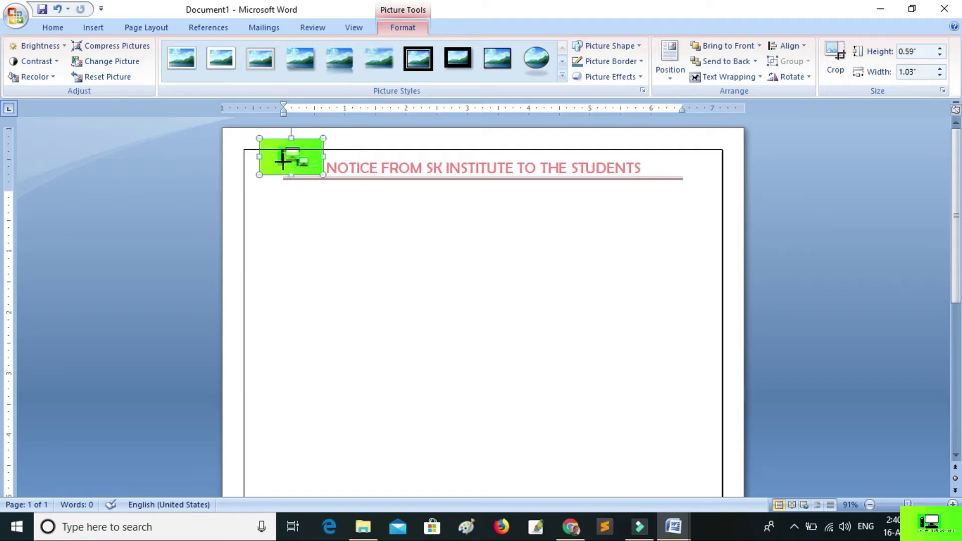
{"action": "left_click_drag", "start_coordinate": [283, 159], "coordinate": [283, 159]}
Step: Type the right-aligned date '6 April, 2020' below the heading
{"action": "left_click", "coordinate": [298, 225]}
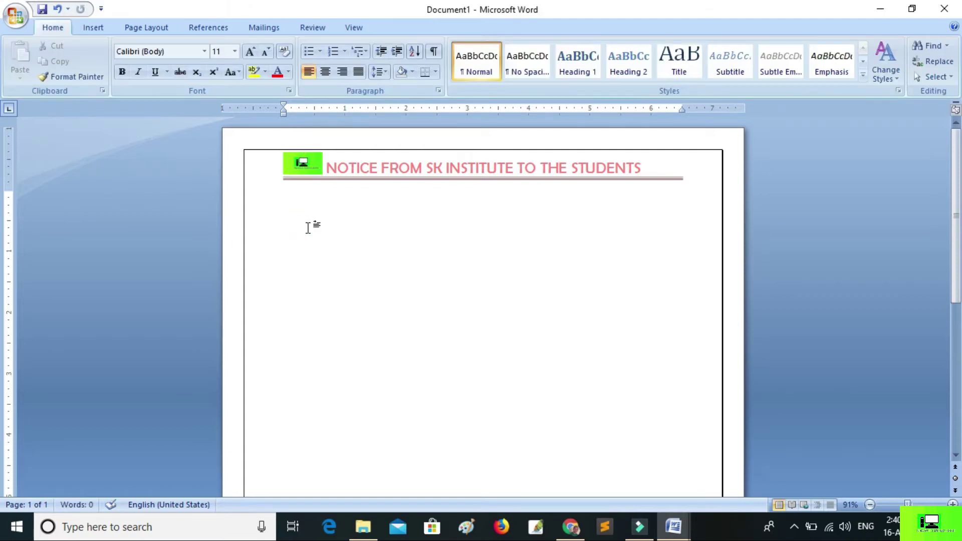
{"action": "left_click", "coordinate": [342, 72]}
{"action": "type", "text": "6 April, 2020"}
Step: Add the line 'INSTITUTE, KATHMANDU' and set the date and address to 14 pt Berlin Sans FB
{"action": "key", "text": "Return"}
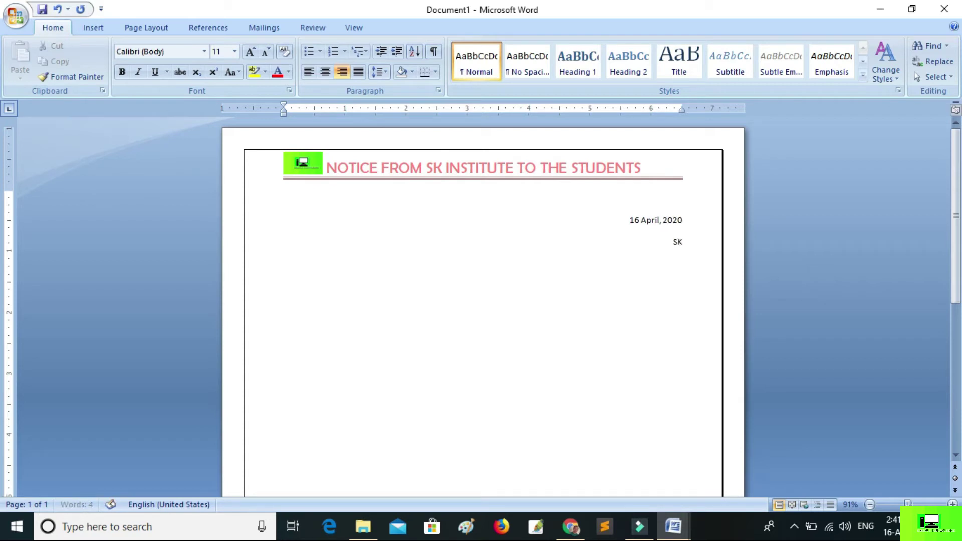
{"action": "type", "text": "INSTITUTE,  KATHMANDU"}
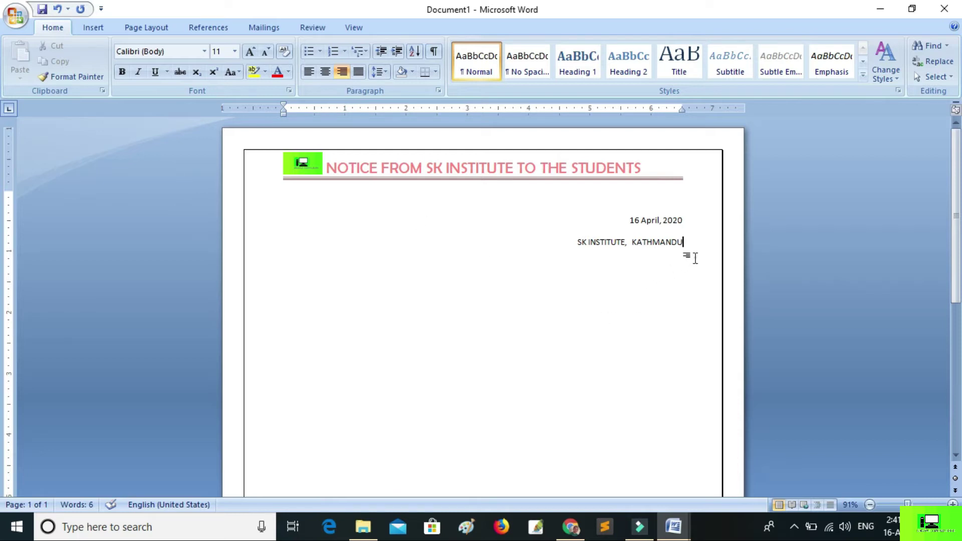
{"action": "left_click_drag", "start_coordinate": [692, 257], "coordinate": [563, 208]}
{"action": "left_click", "coordinate": [251, 52]}
{"action": "left_click", "coordinate": [251, 52]}
{"action": "left_click", "coordinate": [251, 52]}
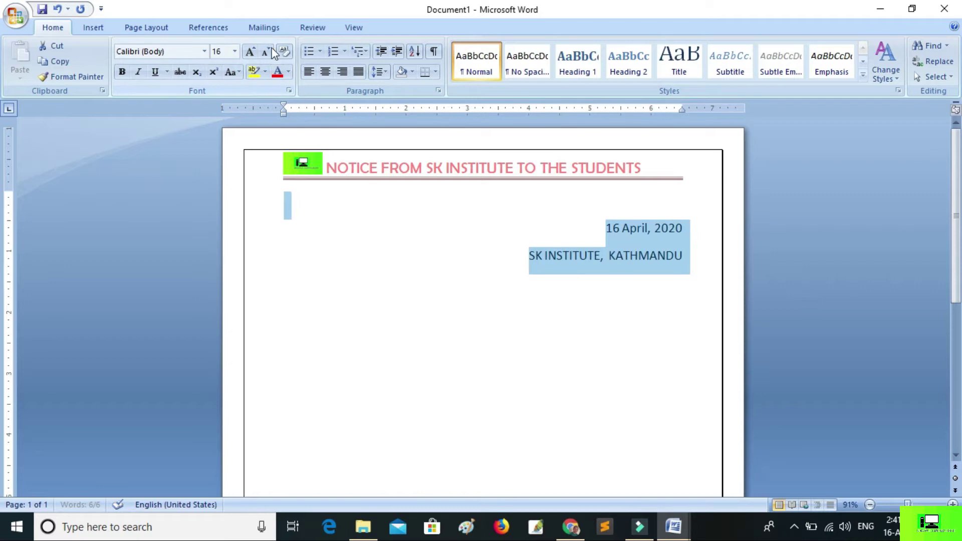
{"action": "left_click", "coordinate": [266, 51]}
{"action": "left_click", "coordinate": [208, 51]}
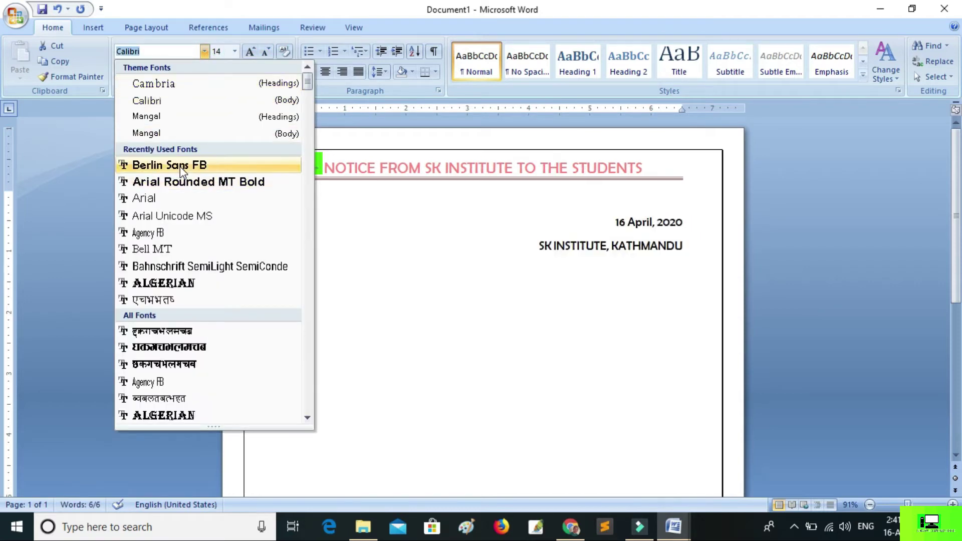
{"action": "left_click", "coordinate": [181, 170]}
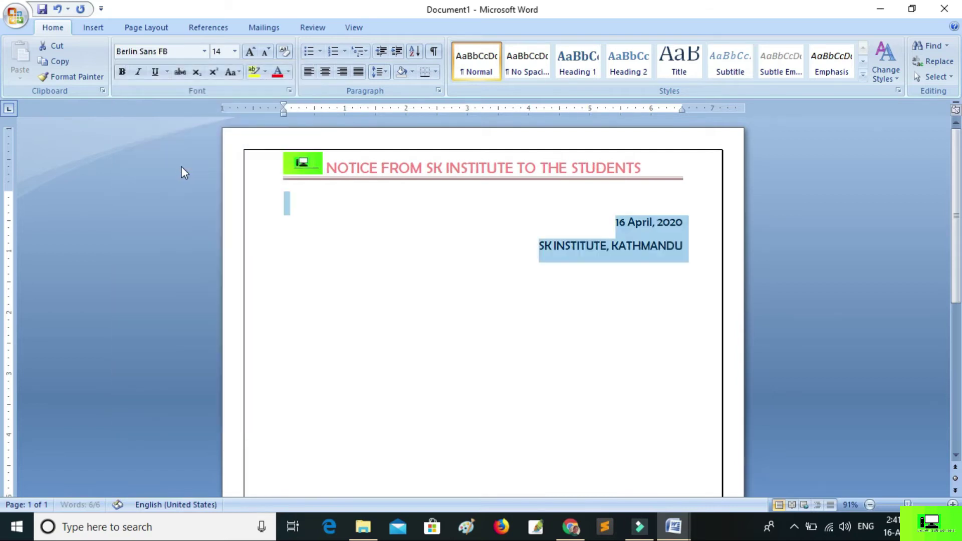
Step: Give the date and address single line spacing and left-align the line after them
{"action": "left_click", "coordinate": [387, 72]}
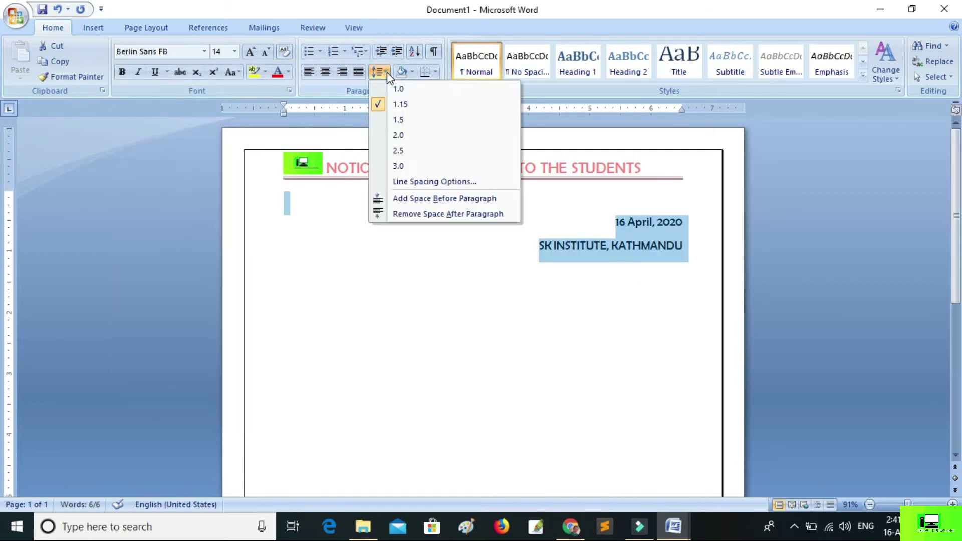
{"action": "left_click", "coordinate": [390, 90]}
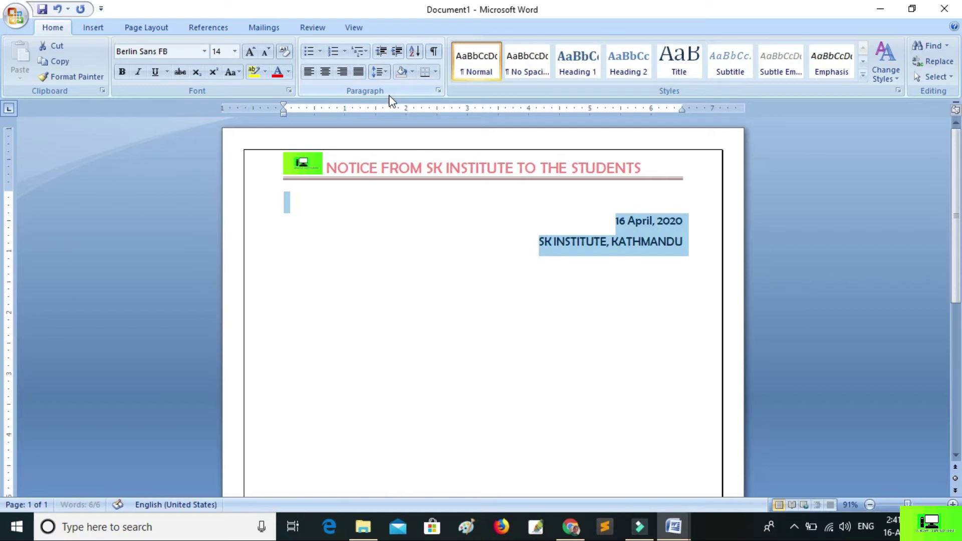
{"action": "left_click", "coordinate": [690, 250]}
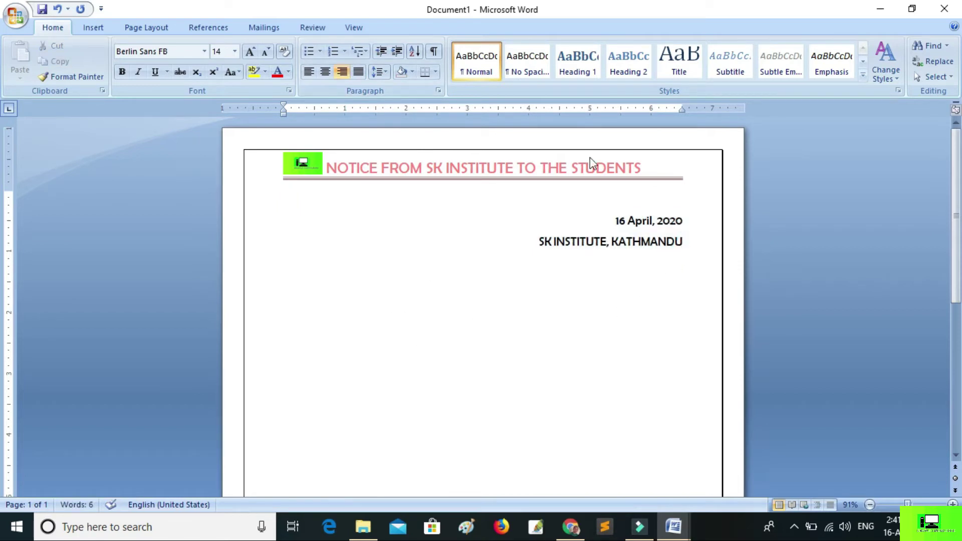
{"action": "left_click", "coordinate": [310, 73]}
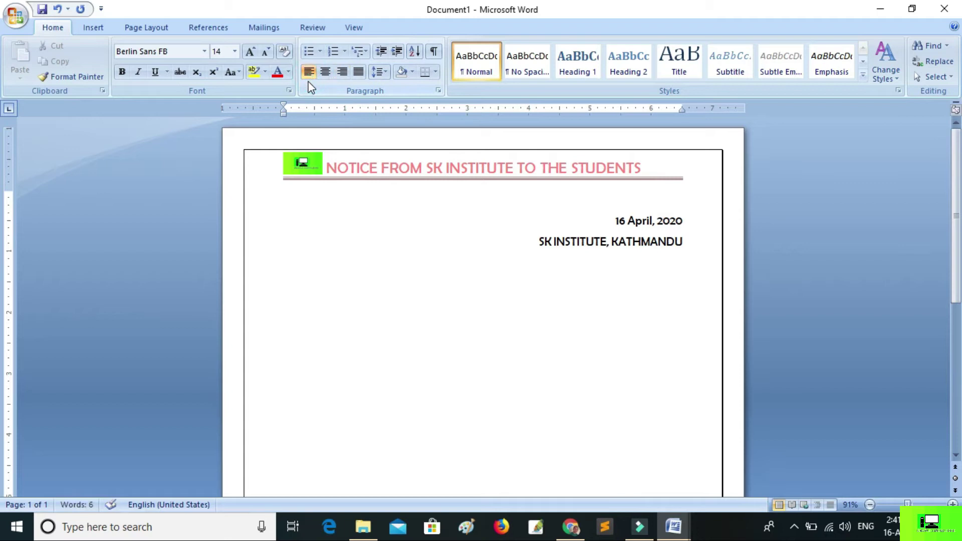
Step: Below the address, type 'TO ALL THE STUDENTS OF SK INSTITUTE' with a double underline
{"action": "key", "text": "Return"}
{"action": "scroll", "coordinate": [272, 195], "scroll_direction": "down", "scroll_amount": 3}
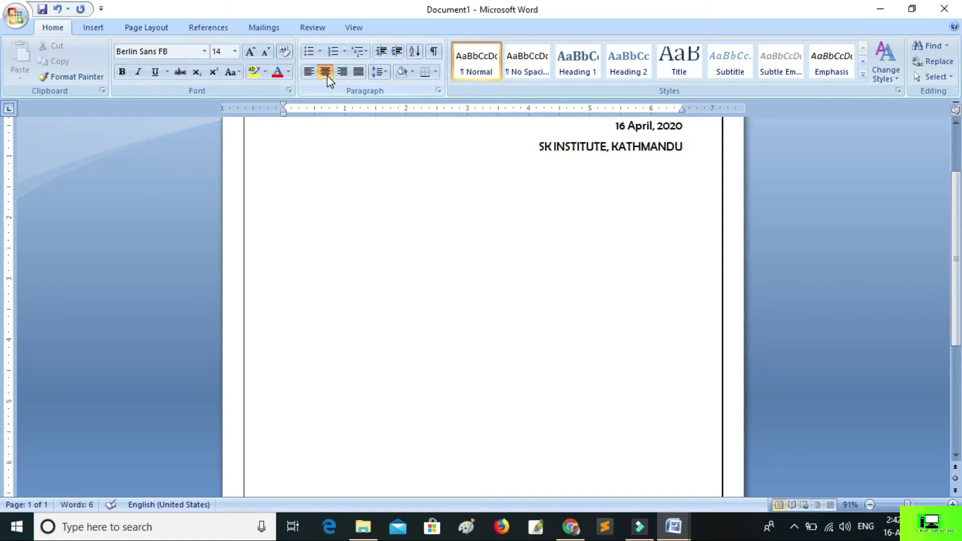
{"action": "left_click", "coordinate": [167, 71]}
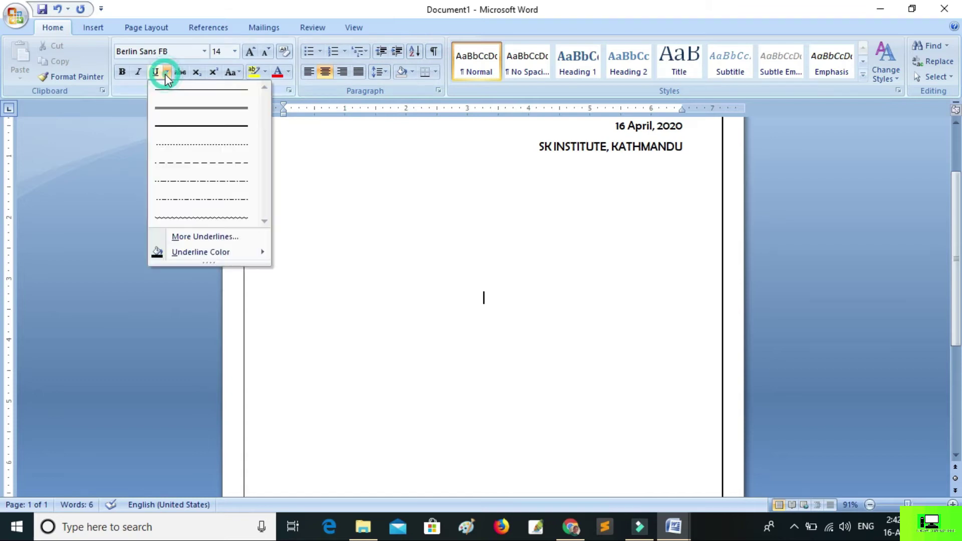
{"action": "left_click", "coordinate": [176, 108]}
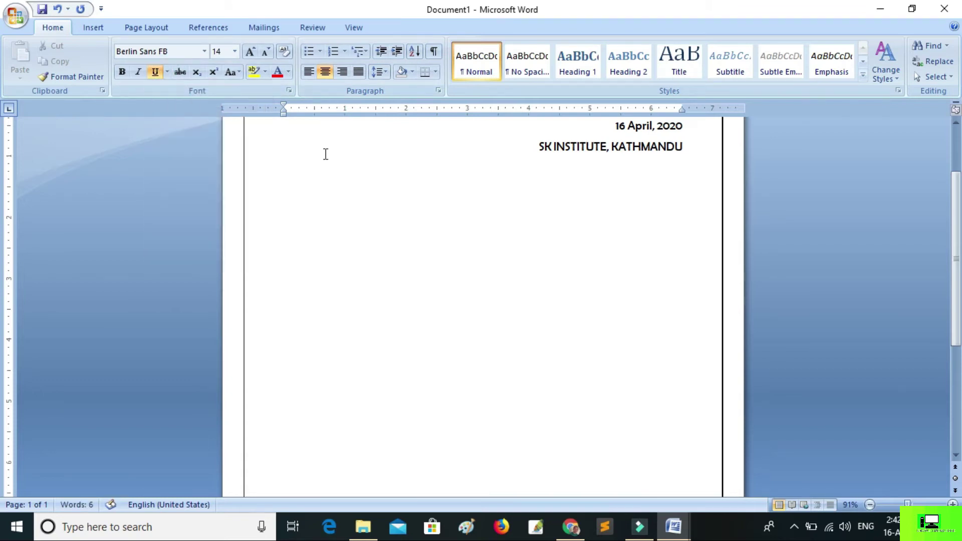
{"action": "type", "text": "TO ALL THE STUDENTS OF SK INSTITUTE"}
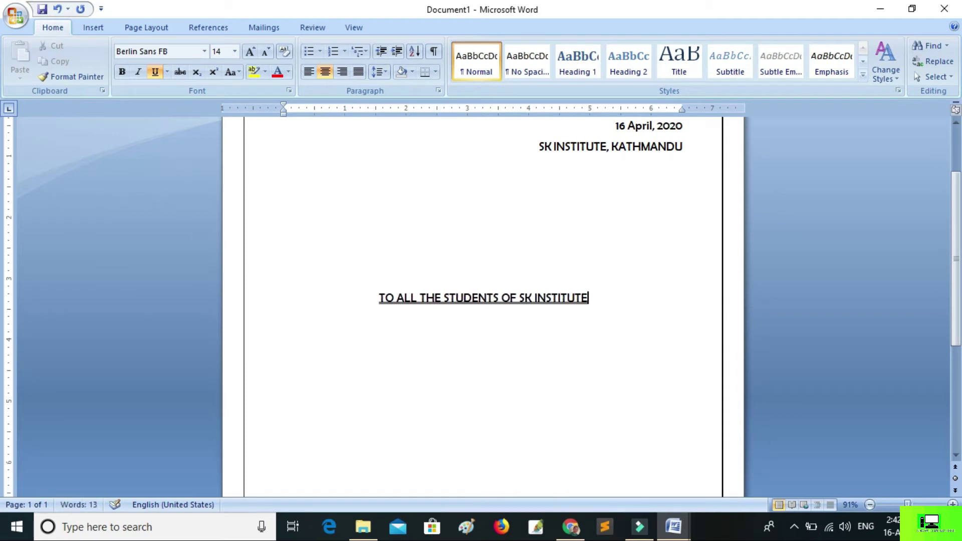
Step: Format the TO ALL THE STUDENTS heading as brown 26 pt Agency FB
{"action": "left_click_drag", "start_coordinate": [628, 311], "coordinate": [350, 258]}
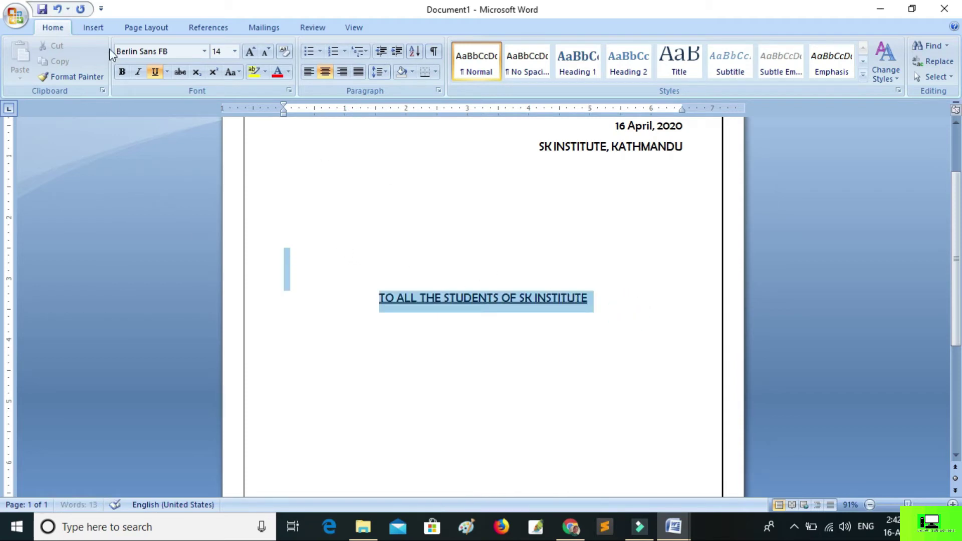
{"action": "left_click", "coordinate": [250, 51]}
{"action": "left_click", "coordinate": [250, 51]}
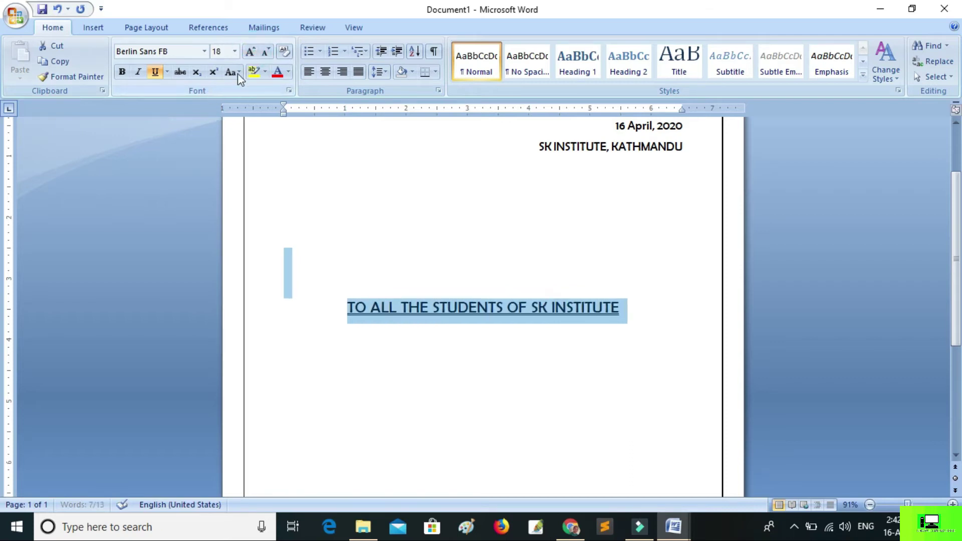
{"action": "left_click", "coordinate": [289, 72]}
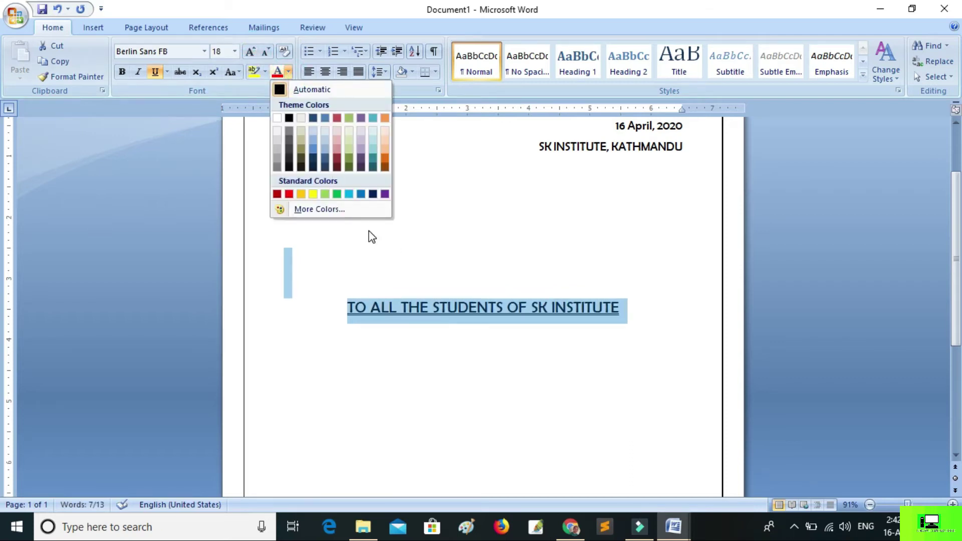
{"action": "left_click", "coordinate": [385, 166]}
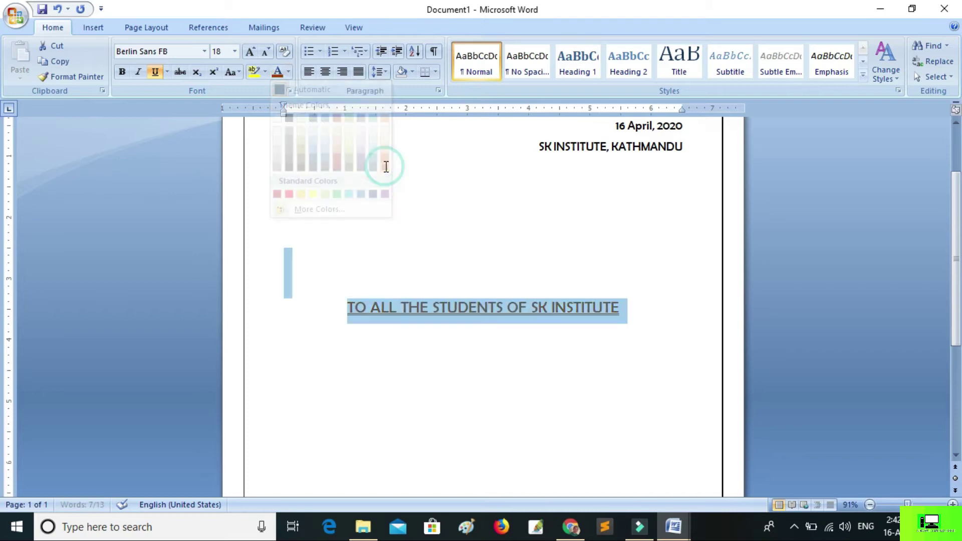
{"action": "left_click", "coordinate": [255, 52]}
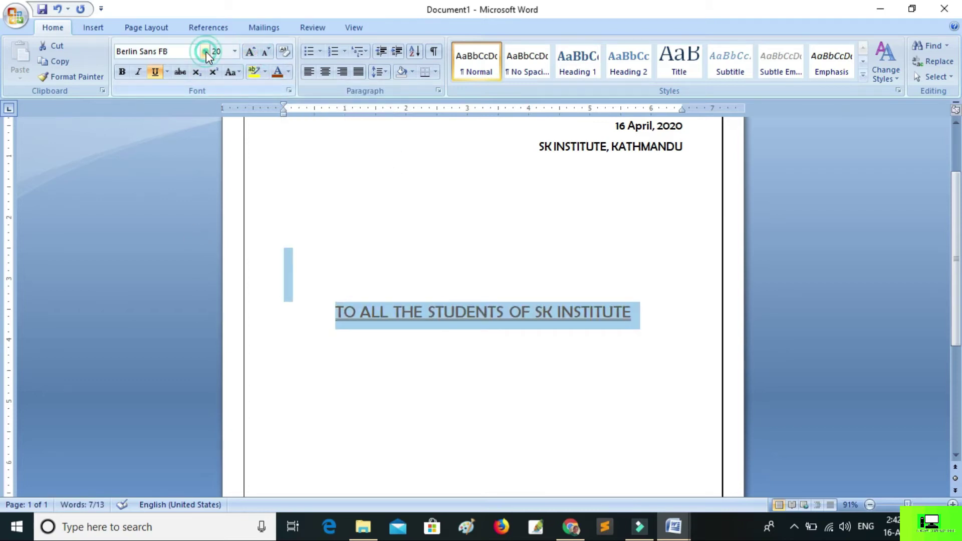
{"action": "left_click", "coordinate": [205, 52]}
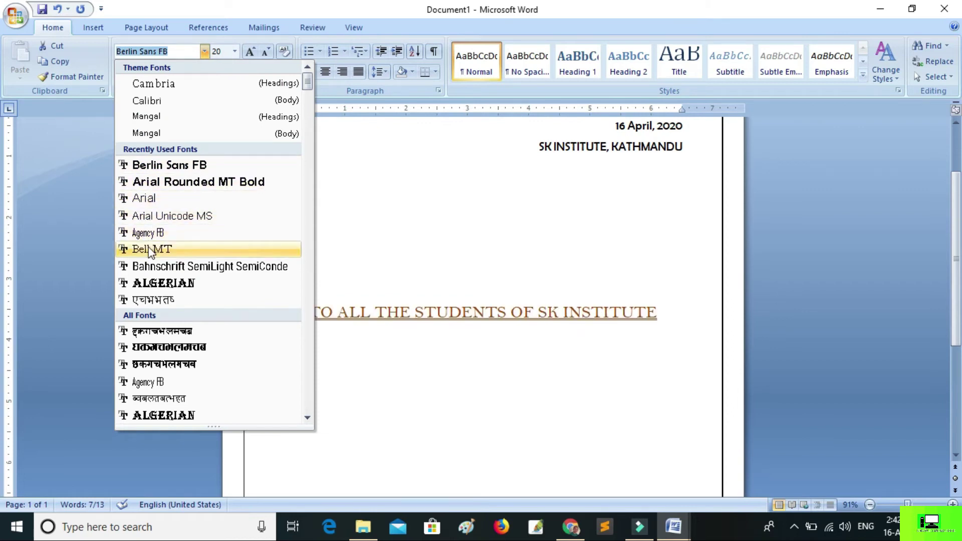
{"action": "left_click", "coordinate": [160, 235]}
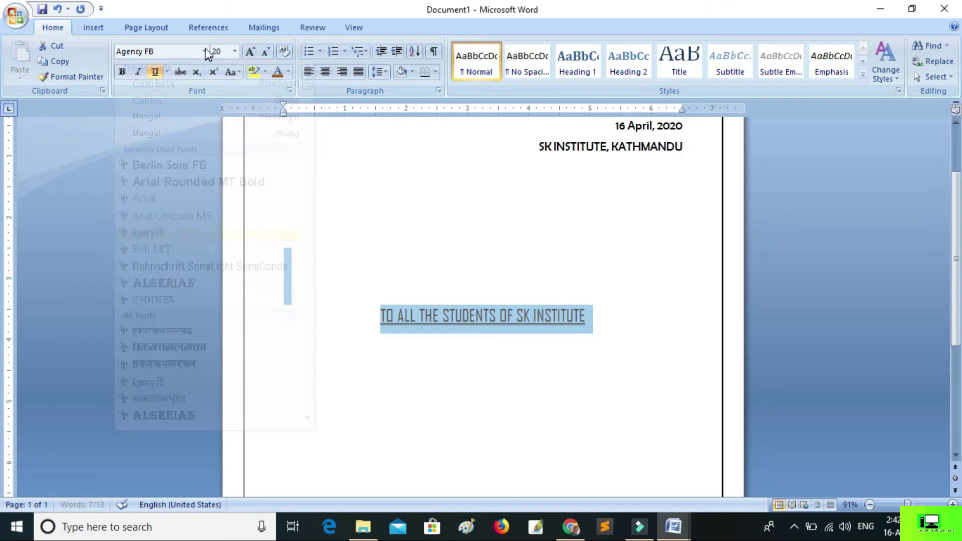
{"action": "left_click", "coordinate": [251, 52]}
{"action": "left_click", "coordinate": [250, 52]}
{"action": "left_click", "coordinate": [250, 52]}
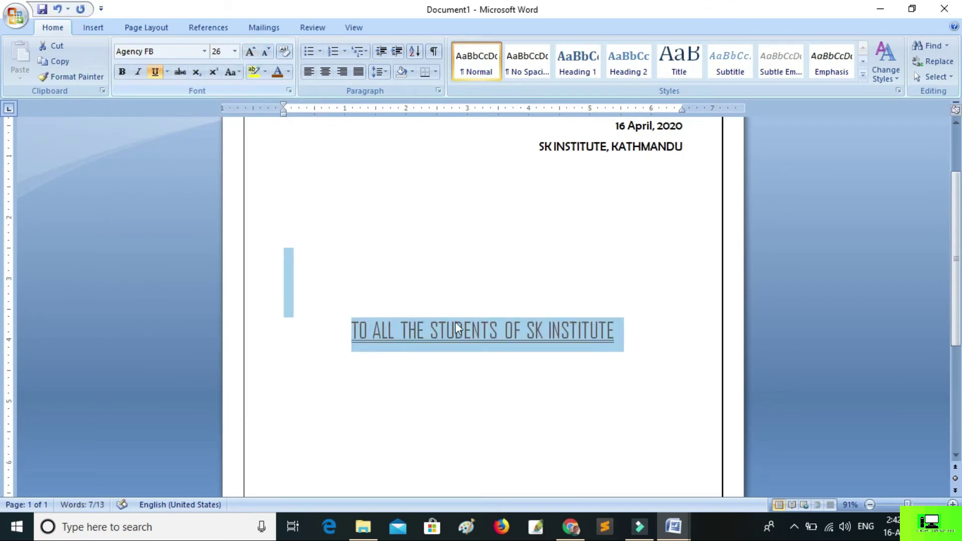
{"action": "left_click", "coordinate": [622, 334]}
Step: Start a new left-aligned line below the heading with 18 pt text
{"action": "key", "text": "Return"}
{"action": "key", "text": "Return"}
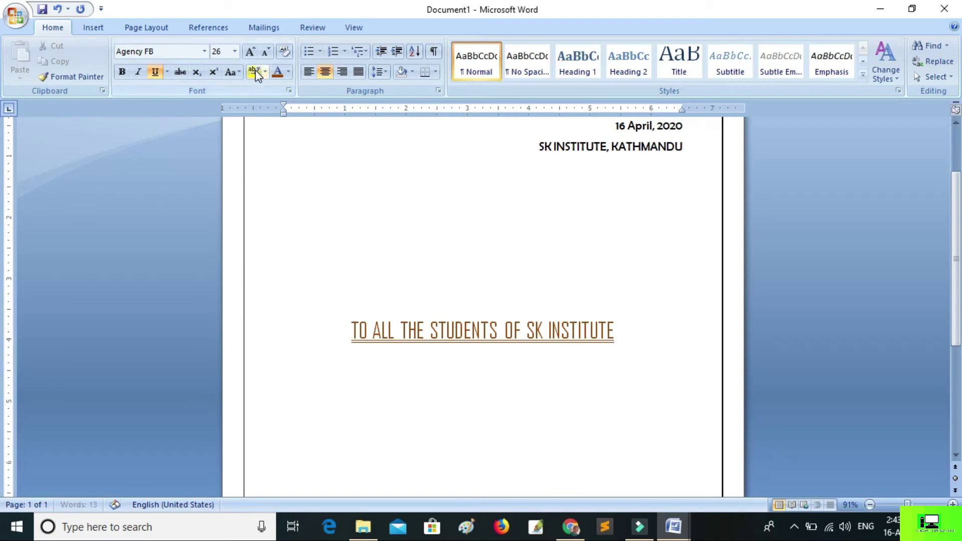
{"action": "left_click", "coordinate": [315, 73]}
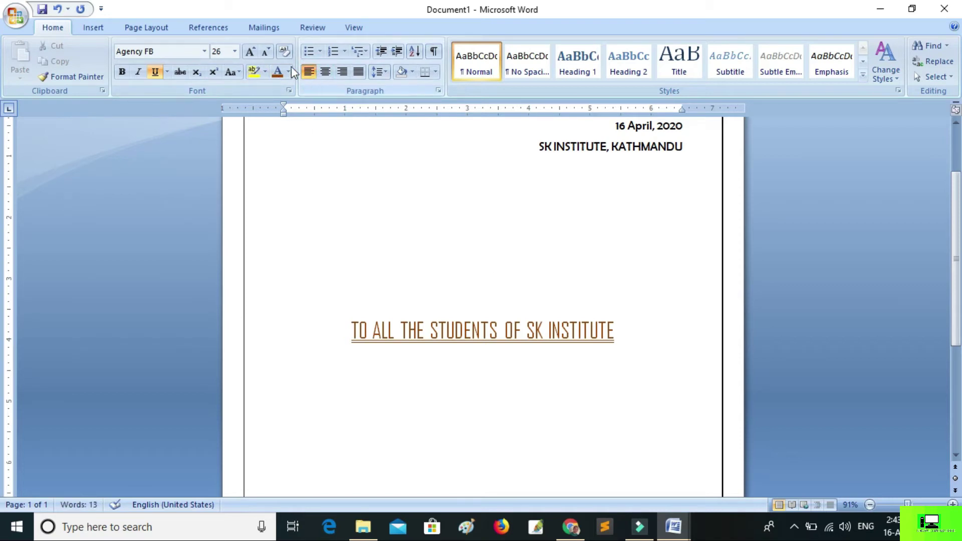
{"action": "left_click", "coordinate": [266, 52]}
{"action": "left_click", "coordinate": [266, 53]}
{"action": "left_click", "coordinate": [267, 52]}
{"action": "left_click", "coordinate": [266, 52]}
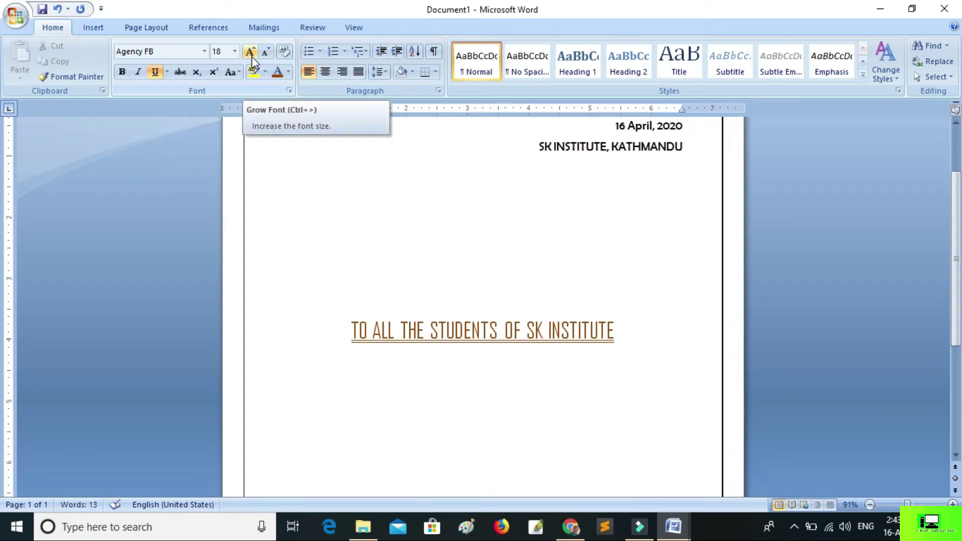
Step: Type 'DEAR SIR/MADAM', remove its underline, and set its colour to Automatic black
{"action": "type", "text": "DEAR SIR/MADAM"}
{"action": "left_click_drag", "start_coordinate": [393, 403], "coordinate": [186, 356]}
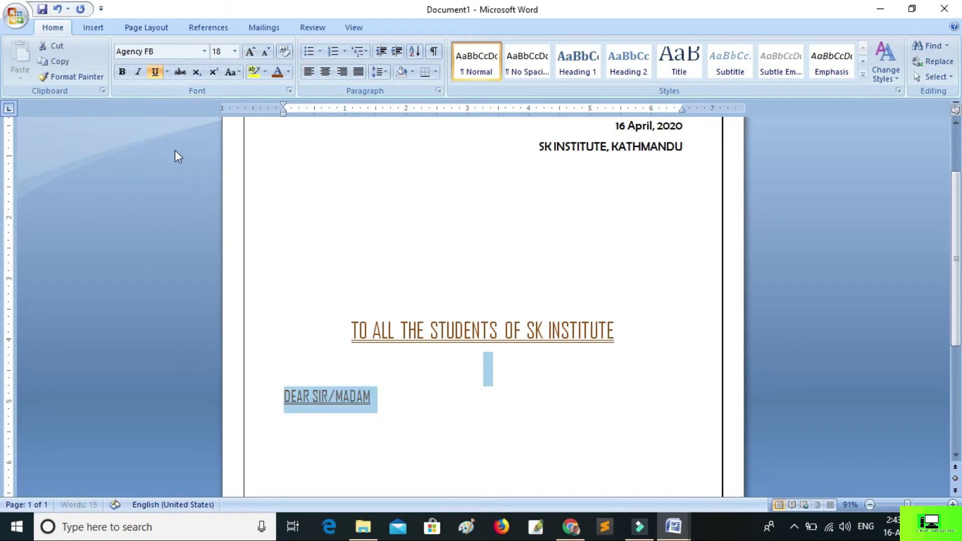
{"action": "left_click", "coordinate": [155, 72]}
{"action": "left_click_drag", "start_coordinate": [378, 400], "coordinate": [248, 390]}
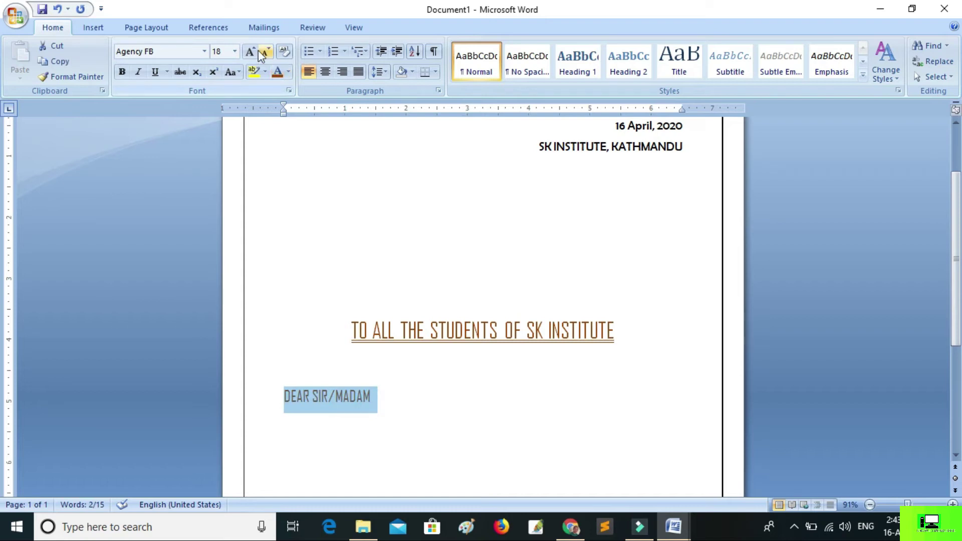
{"action": "left_click", "coordinate": [288, 71]}
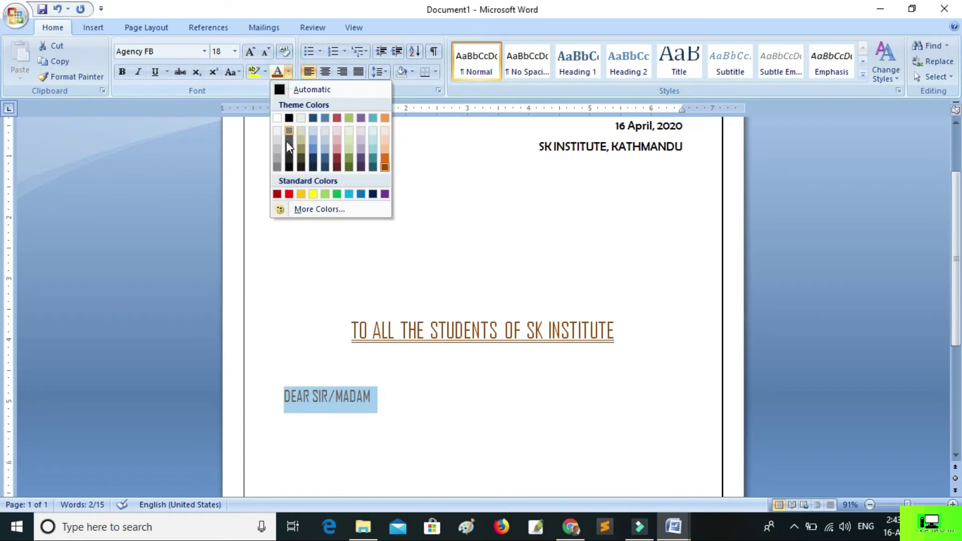
{"action": "left_click", "coordinate": [279, 89]}
{"action": "left_click", "coordinate": [368, 385]}
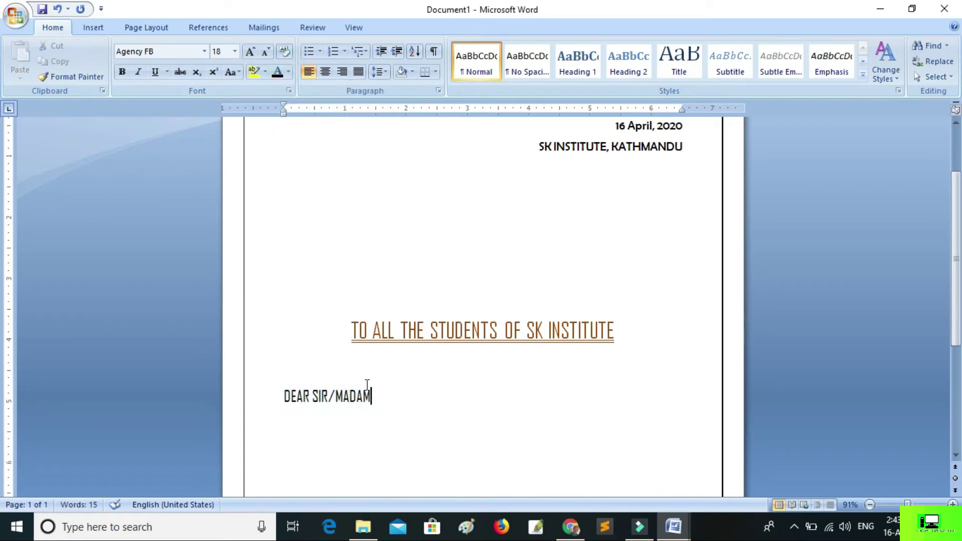
Step: Begin the indented body paragraph about the institute closing due to the covid-19 pandemic
{"action": "key", "text": "Return"}
{"action": "key", "text": "Tab"}
{"action": "type", "text": "I woul"}
{"action": "type", "text": "d l"}
{"action": "type", "text": "inf"}
{"action": "type", "text": "orm to my"}
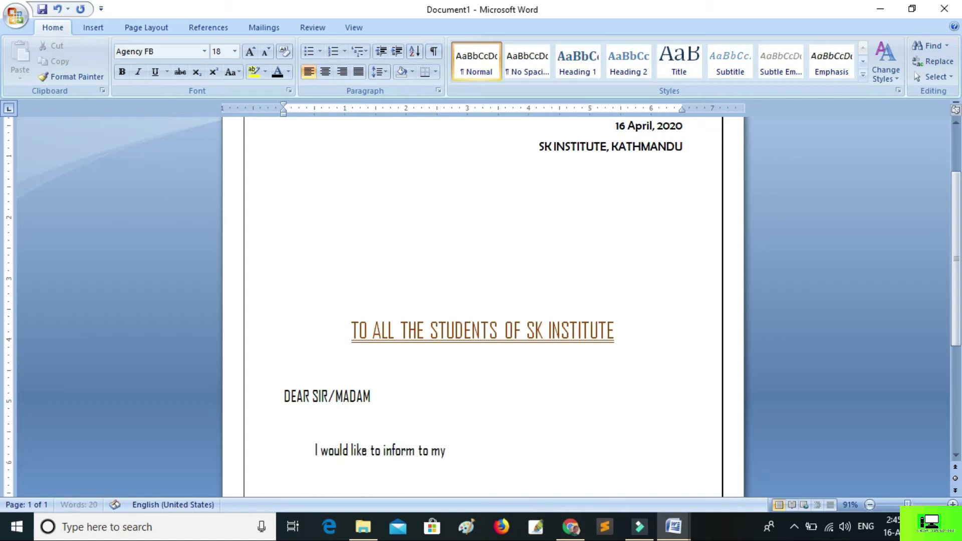
{"action": "type", "text": " all"}
{"action": "type", "text": "tuden"}
{"action": "type", "text": " thath"}
{"action": "key", "text": "BackSpace"}
{"action": "type", "text": "our in"}
{"action": "type", "text": "stitute h"}
{"action": "type", "text": " benn c"}
{"action": "key", "text": "BackSpace"}
{"action": "key", "text": "BackSpace"}
{"action": "key", "text": "BackSpace"}
{"action": "key", "text": "BackSpace"}
{"action": "type", "text": "en cl"}
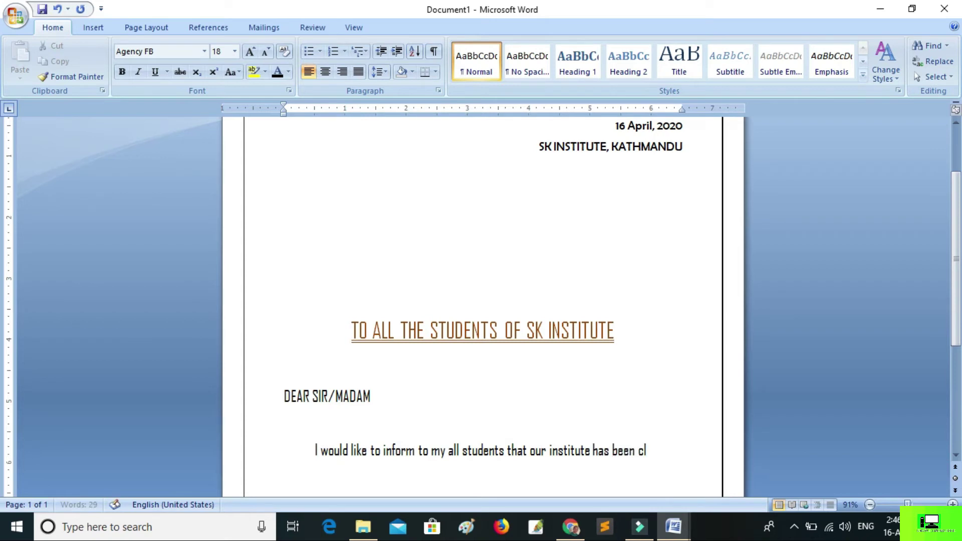
{"action": "type", "text": "ed due to"}
{"action": "type", "text": " this"}
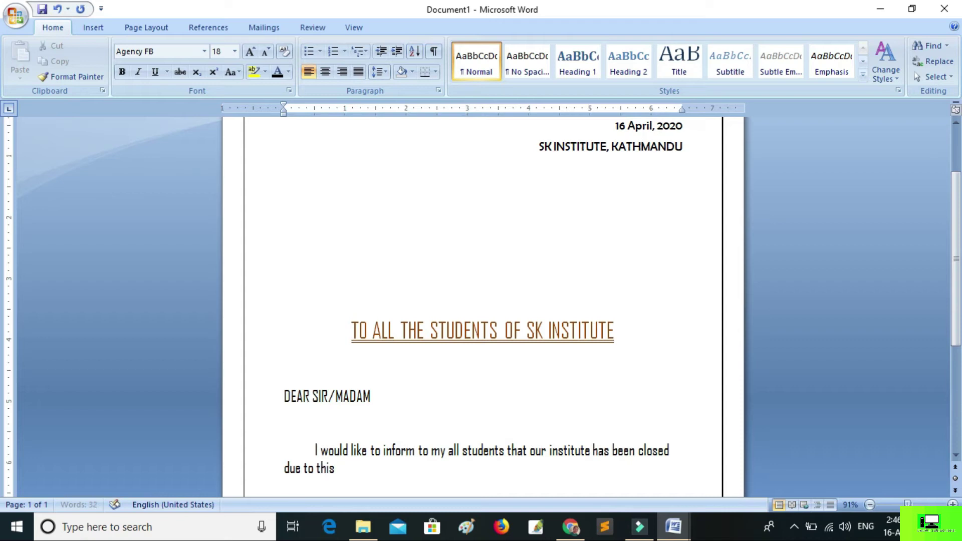
{"action": "type", "text": " pandemic virus"}
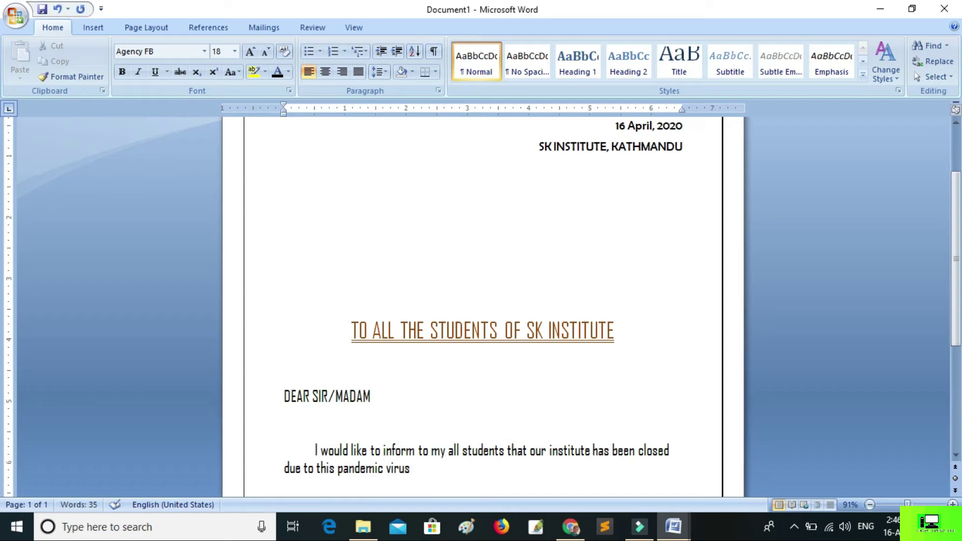
{"action": "type", "text": " ( covid-19 )"}
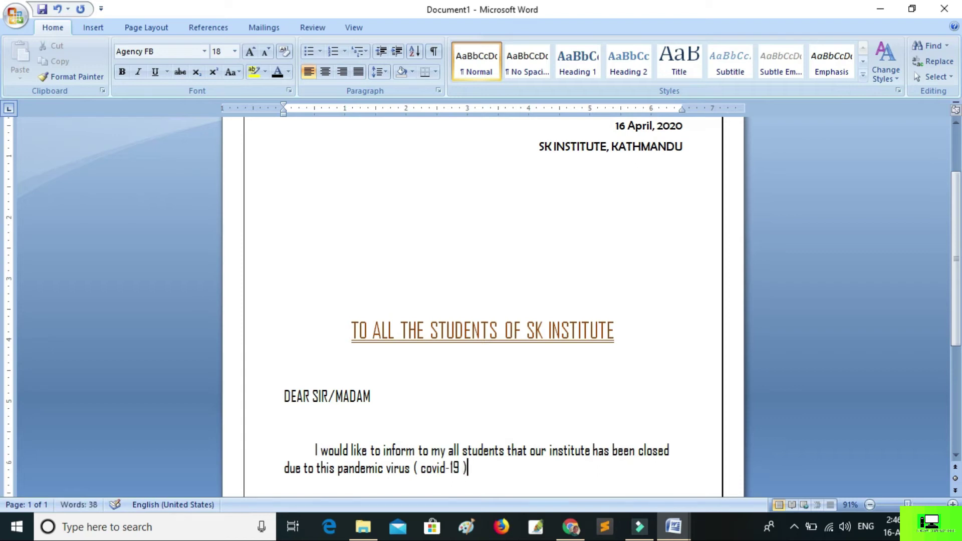
{"action": "type", "text": " . i suggest you"}
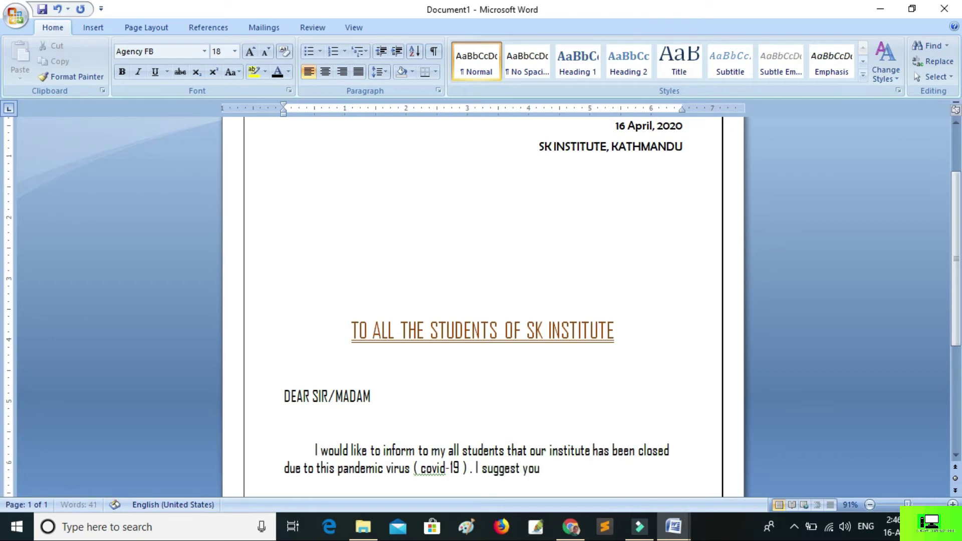
{"action": "type", "text": " all to stay at home and sup"}
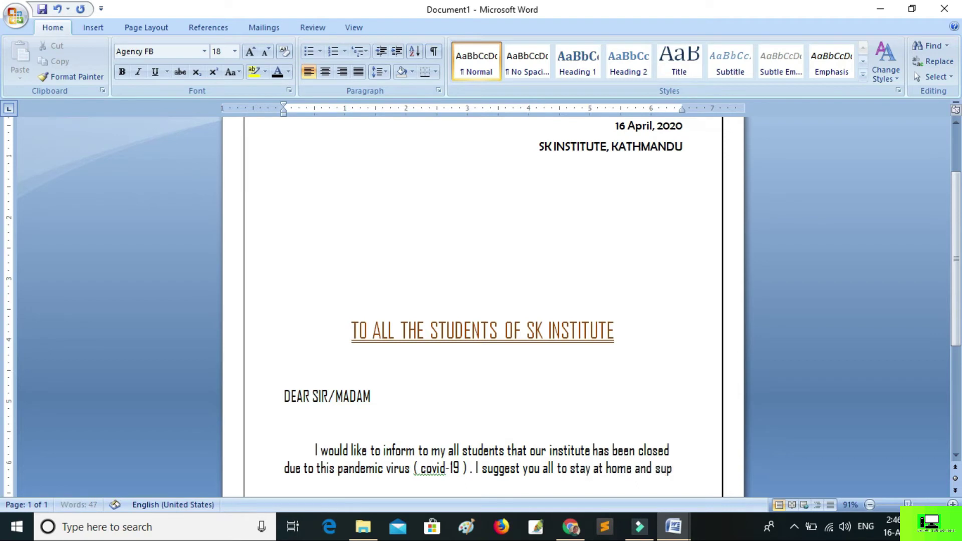
{"action": "type", "text": "ort each o"}
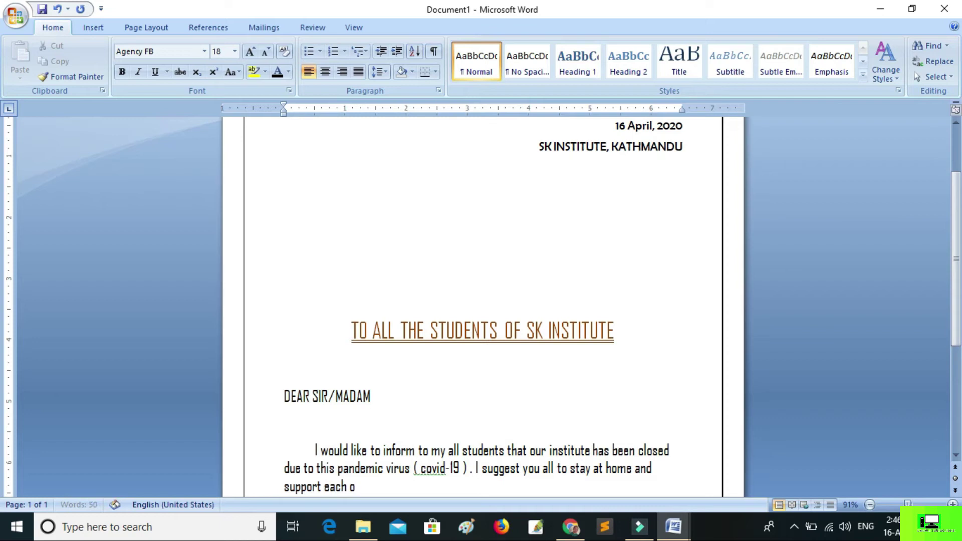
{"action": "type", "text": " i"}
Step: Finish the paragraph about the government notice and rules, ending 'Thank you and stay safe.'
{"action": "key", "text": "BackSpace"}
{"action": "type", "text": "o"}
{"action": "type", "text": "ion. "}
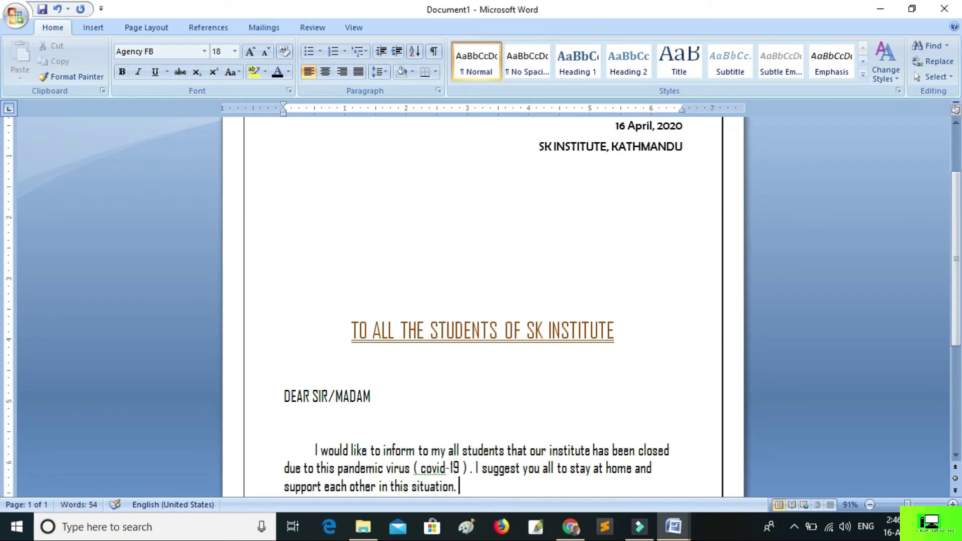
{"action": "type", "text": "institute"}
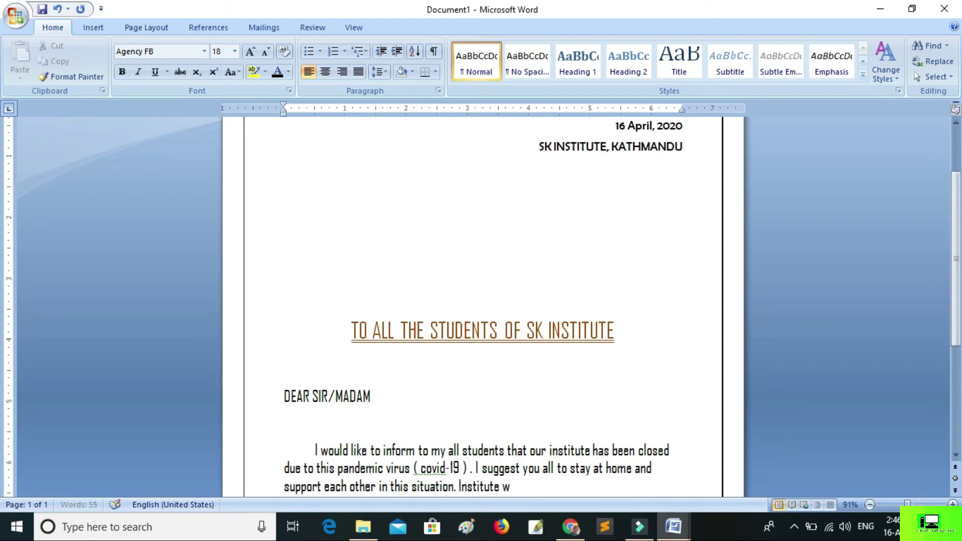
{"action": "type", "text": "as per the no"}
{"action": "type", "text": "c"}
{"action": "key", "text": "BackSpace"}
{"action": "type", "text": "ce giv"}
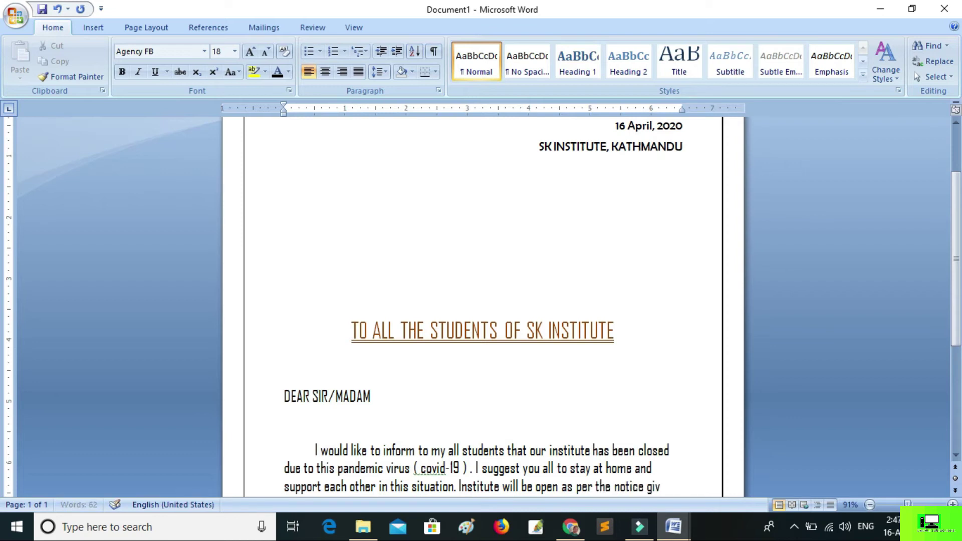
{"action": "type", "text": "en by our government"}
{"action": "type", "text": ". And I"}
{"action": "type", "text": " would li"}
{"action": "type", "text": "ke"}
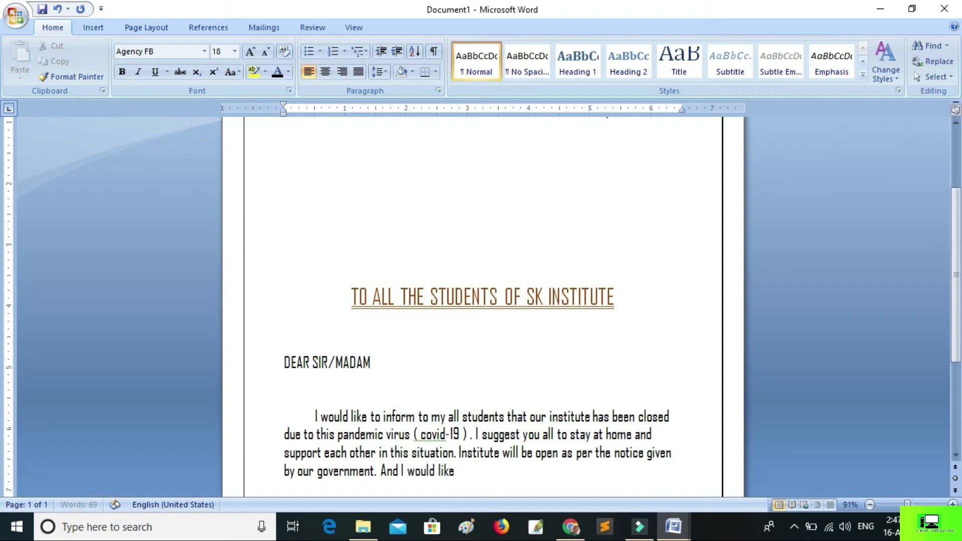
{"action": "type", "text": " to inform to all the flo"}
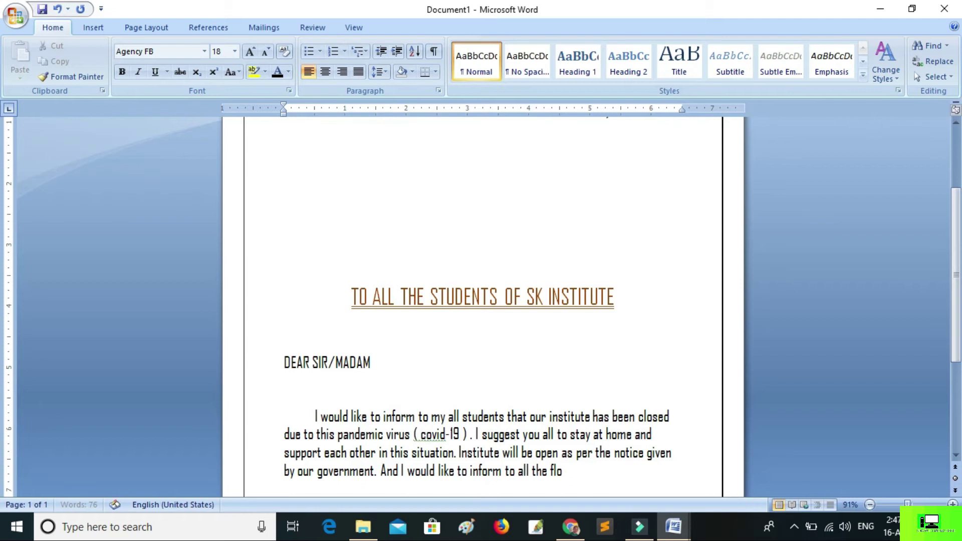
{"action": "key", "text": "BackSpace"}
{"action": "key", "text": "BackSpace"}
{"action": "type", "text": "ollow"}
{"action": "type", "text": " rules and regulat"}
{"action": "type", "text": "ion provided "}
{"action": "type", "text": "by our government. Tha"}
{"action": "type", "text": "nk you"}
{"action": "type", "text": " and stay safe."}
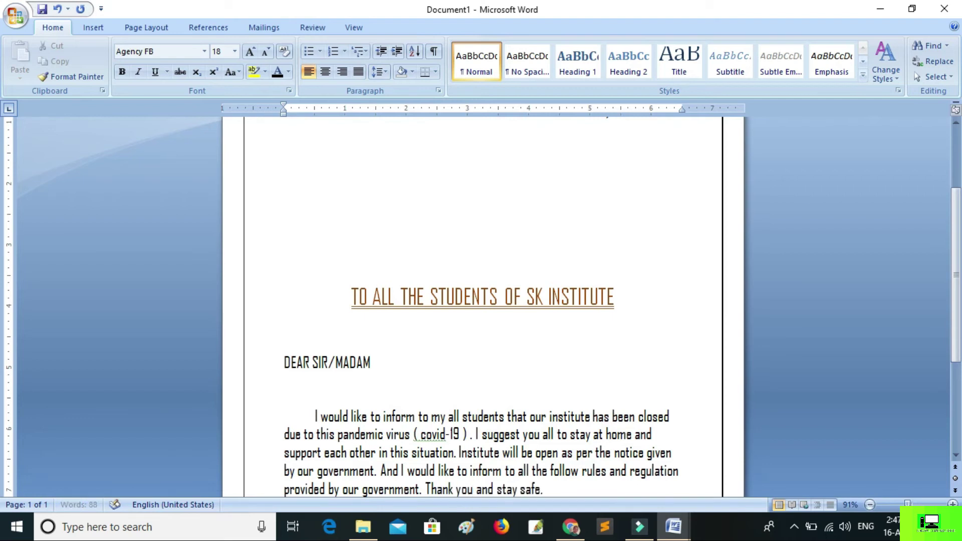
{"action": "scroll", "coordinate": [353, 378], "scroll_direction": "down", "scroll_amount": 3}
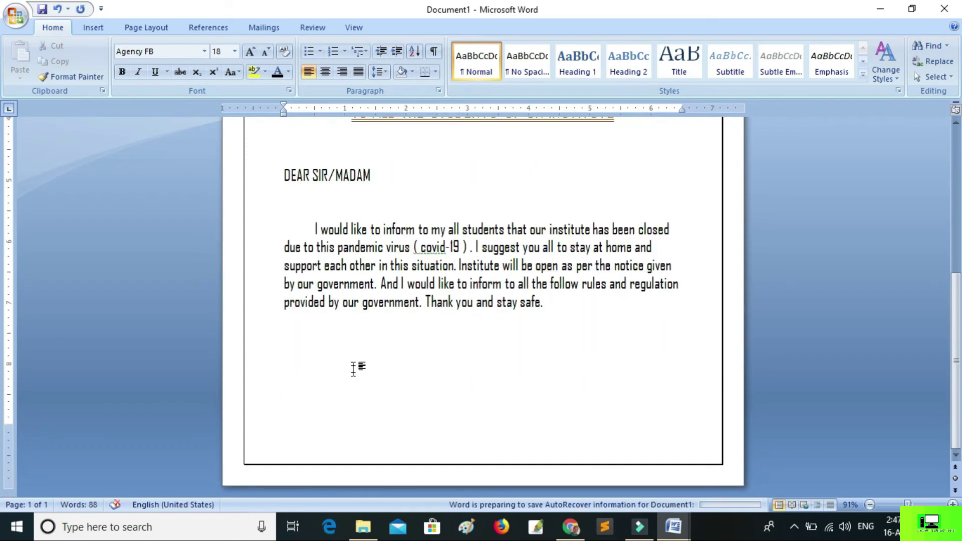
{"action": "key", "text": "Return"}
{"action": "key", "text": "Return"}
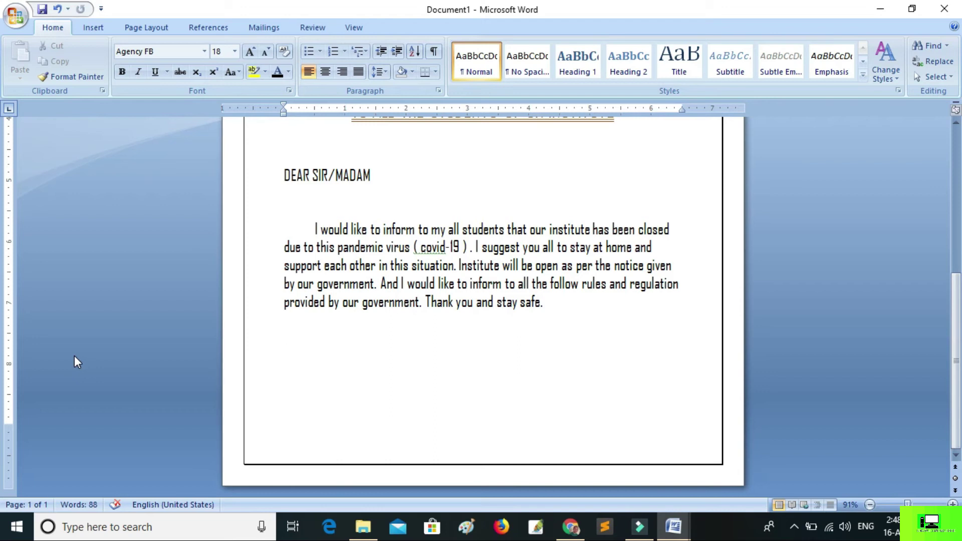
Step: Add a blank line and type a right-aligned 'SK INSTITUTE' sign-off
{"action": "key", "text": "Return"}
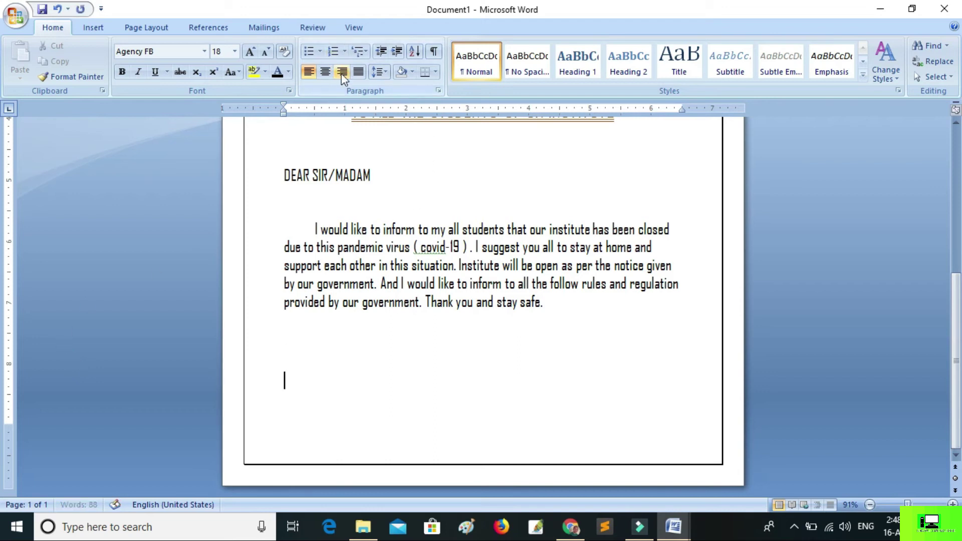
{"action": "left_click", "coordinate": [342, 71]}
{"action": "type", "text": "S"}
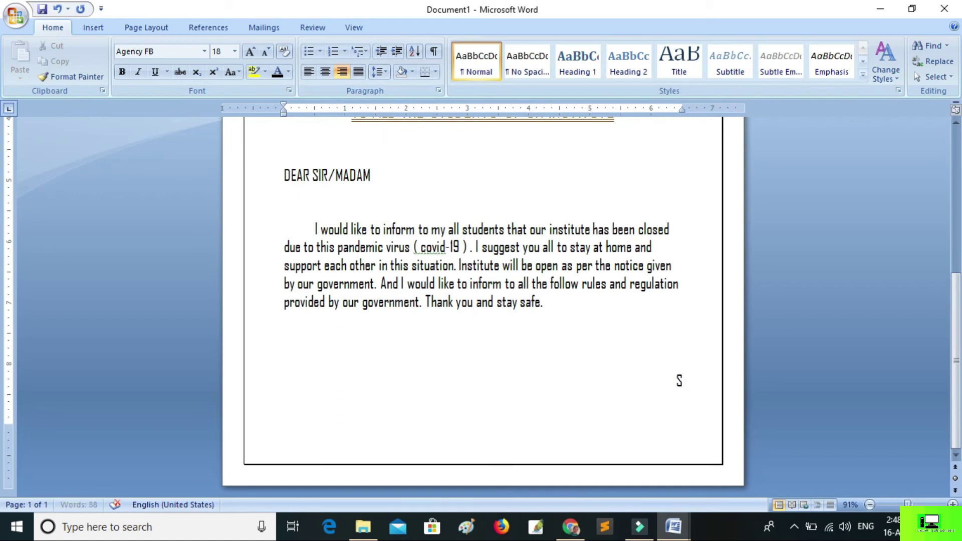
{"action": "type", "text": "K INSTITUTE"}
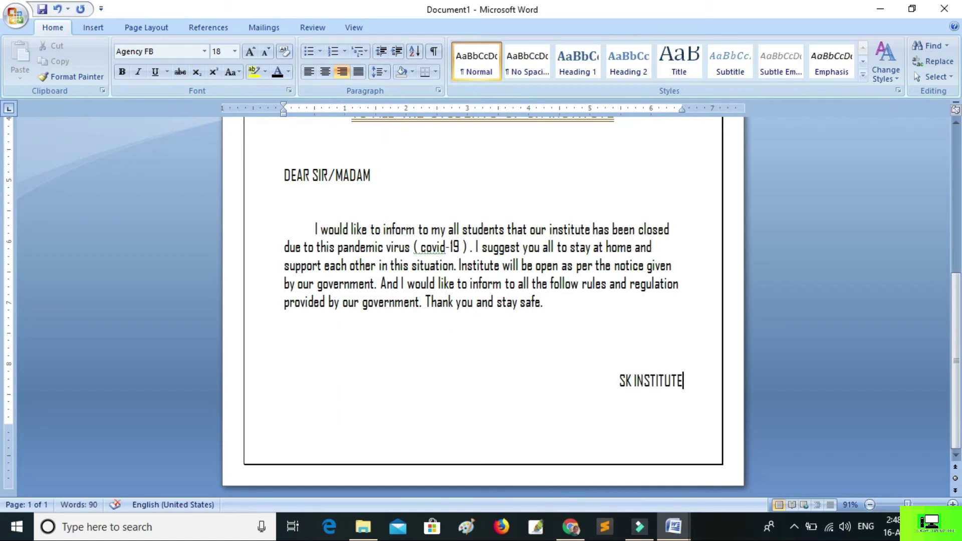
Step: Draw a straight signature line just above SK INSTITUTE
{"action": "left_click", "coordinate": [96, 30]}
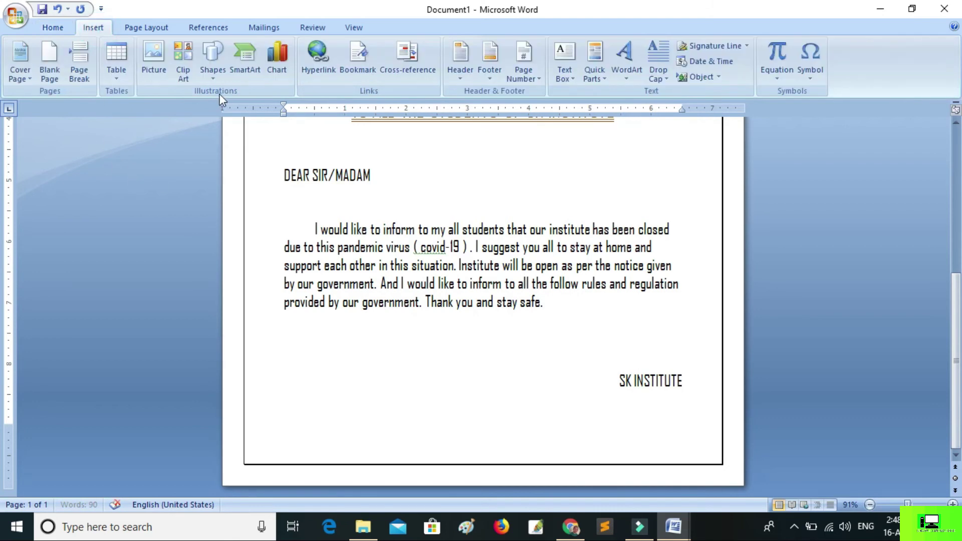
{"action": "left_click", "coordinate": [210, 80]}
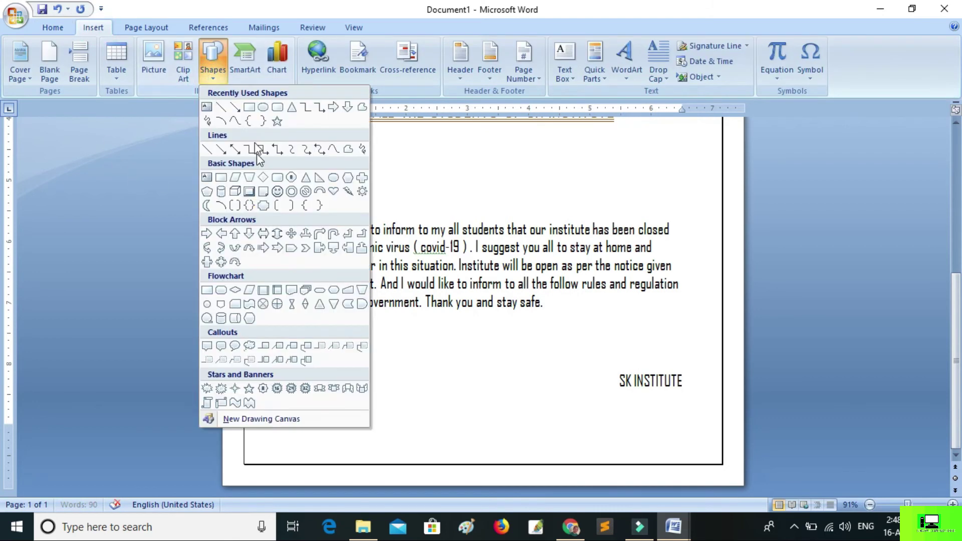
{"action": "left_click", "coordinate": [226, 117]}
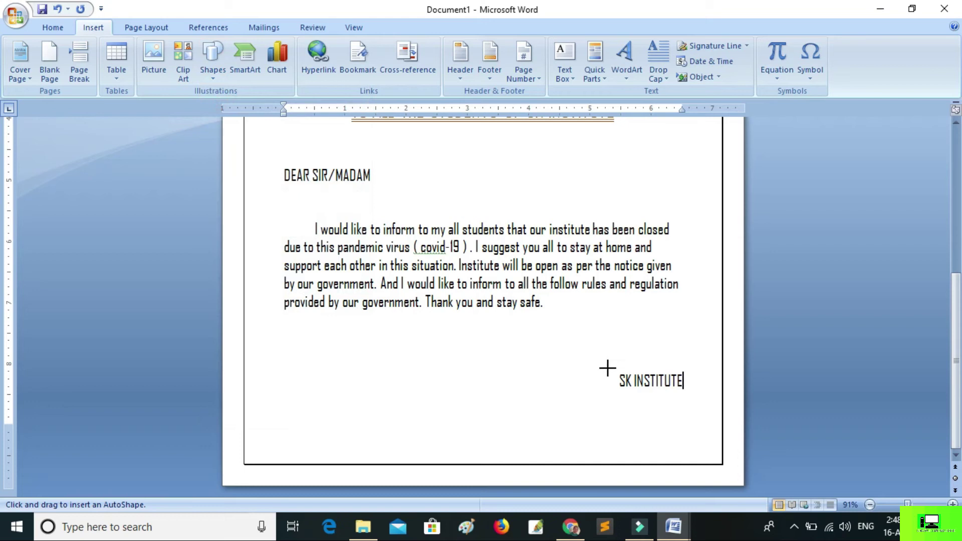
{"action": "left_click", "coordinate": [613, 370]}
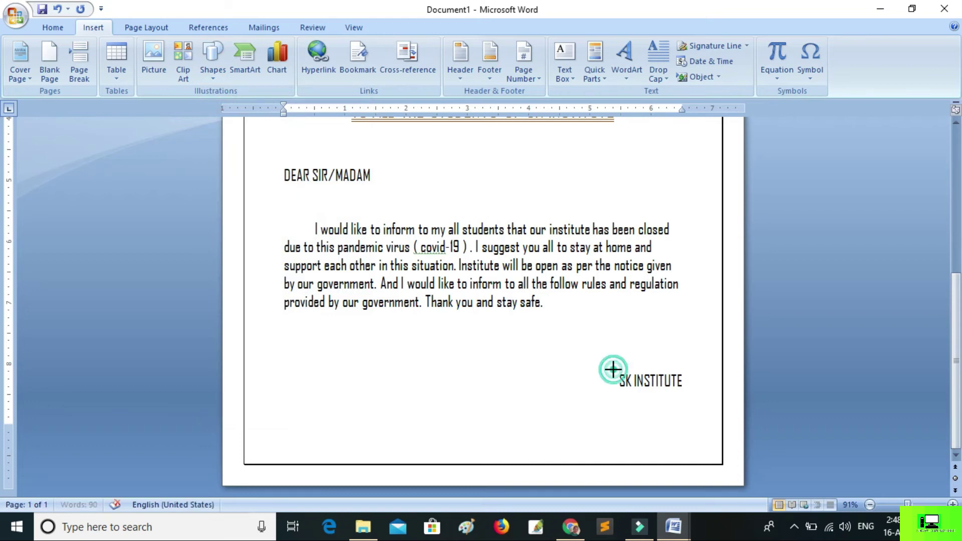
{"action": "left_click_drag", "start_coordinate": [613, 369], "coordinate": [687, 369]}
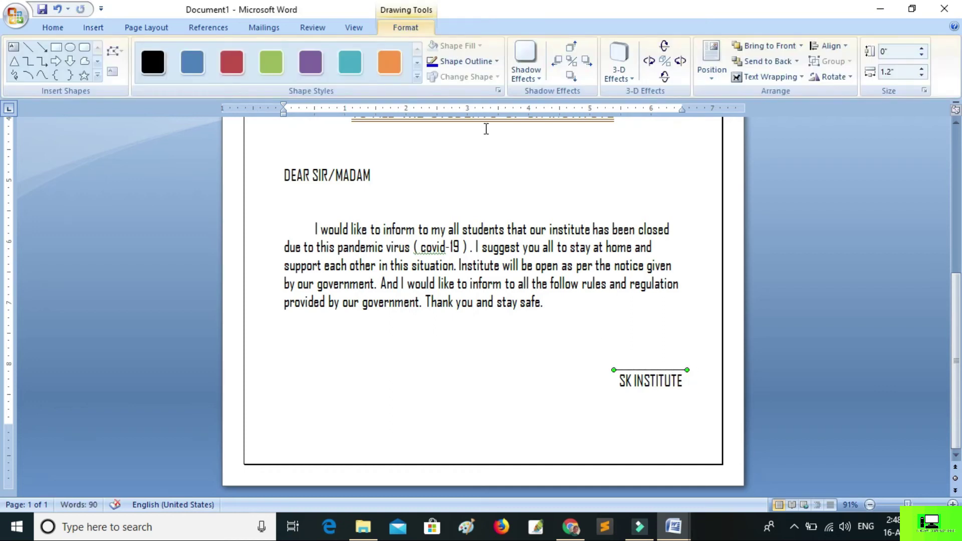
Step: Make the signature line 1 pt thick and start a new line below SK INSTITUTE
{"action": "left_click", "coordinate": [496, 62]}
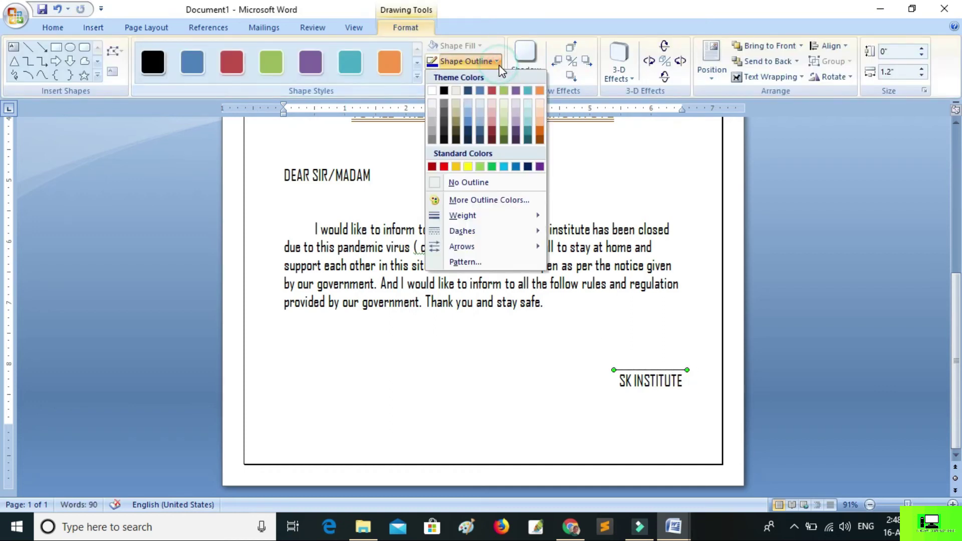
{"action": "left_click", "coordinate": [491, 215]}
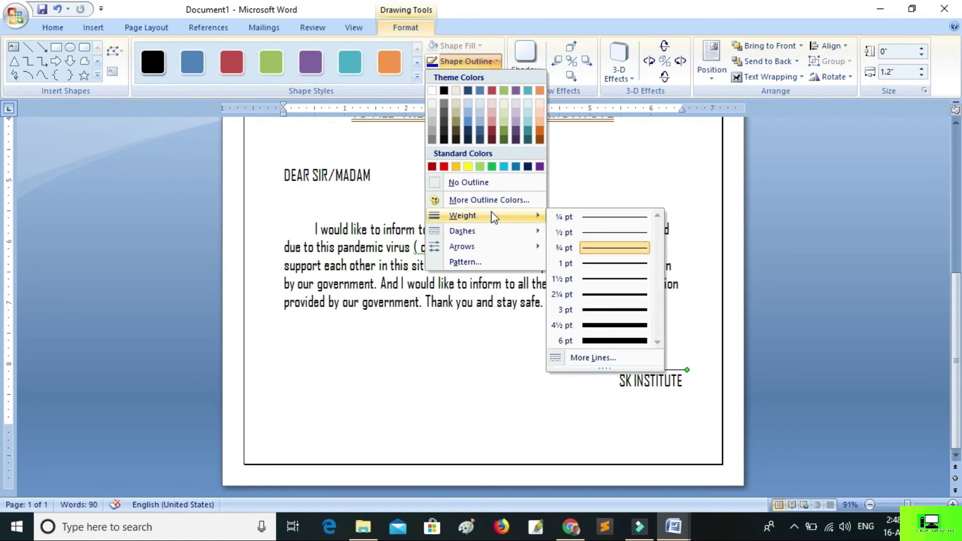
{"action": "left_click", "coordinate": [619, 266]}
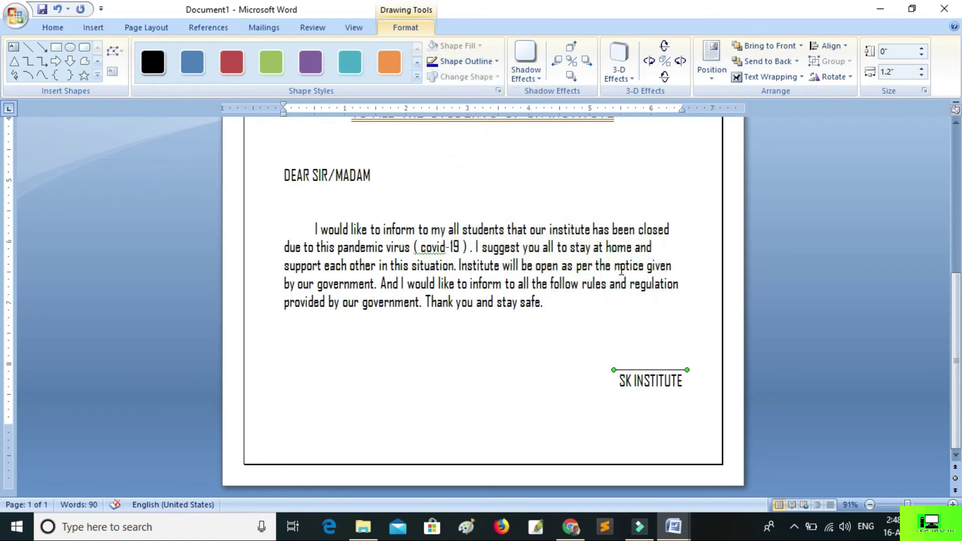
{"action": "left_click", "coordinate": [600, 405]}
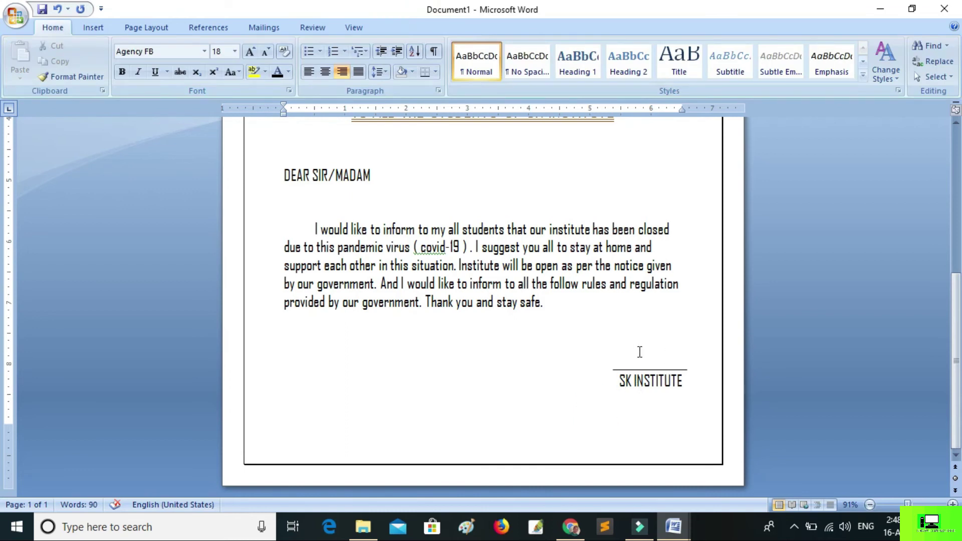
{"action": "left_click", "coordinate": [687, 383]}
{"action": "key", "text": "Return"}
Step: Insert the built-in Alphabet footer at the bottom of the page
{"action": "scroll", "coordinate": [703, 379], "scroll_direction": "up", "scroll_amount": 6}
{"action": "scroll", "coordinate": [703, 379], "scroll_direction": "down", "scroll_amount": 3}
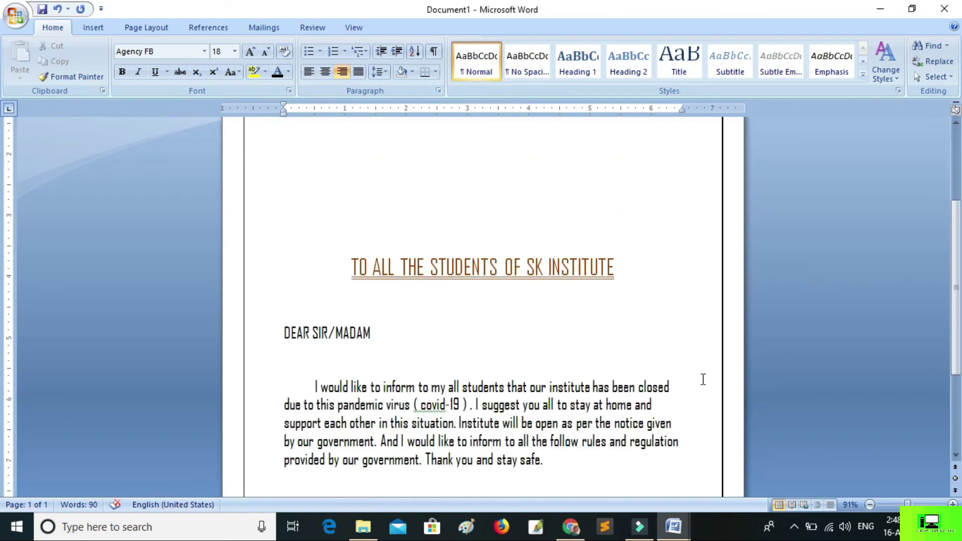
{"action": "scroll", "coordinate": [703, 380], "scroll_direction": "down", "scroll_amount": 2}
{"action": "scroll", "coordinate": [703, 379], "scroll_direction": "down", "scroll_amount": 1}
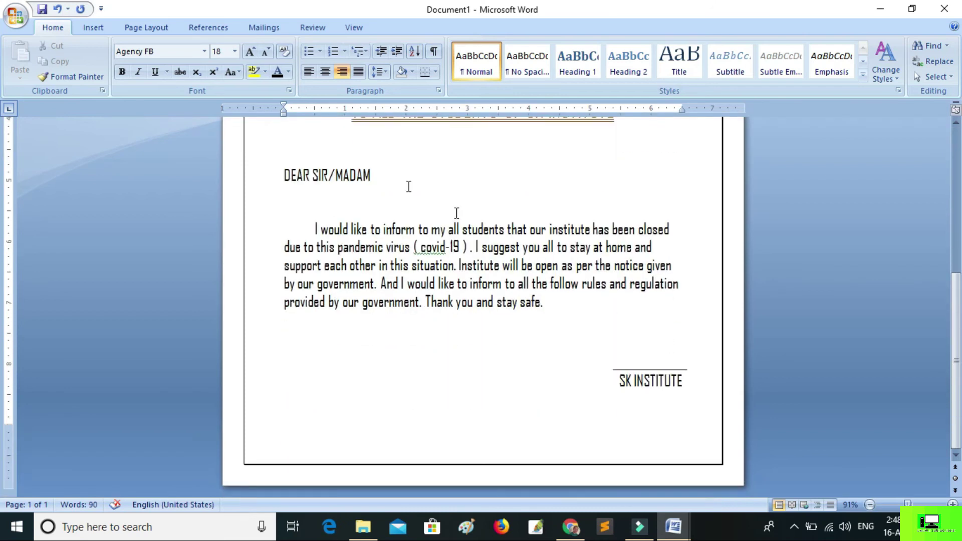
{"action": "left_click", "coordinate": [142, 29]}
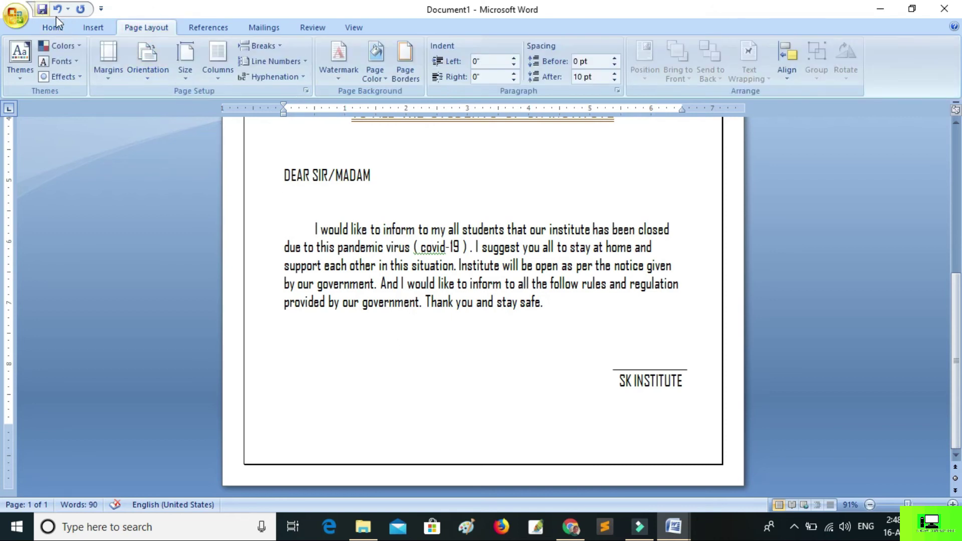
{"action": "left_click", "coordinate": [93, 28]}
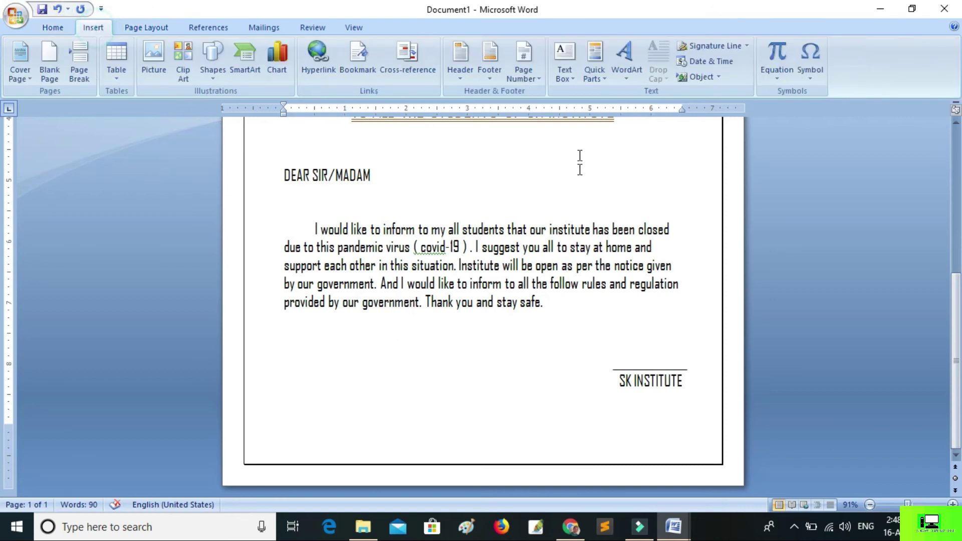
{"action": "left_click", "coordinate": [486, 79]}
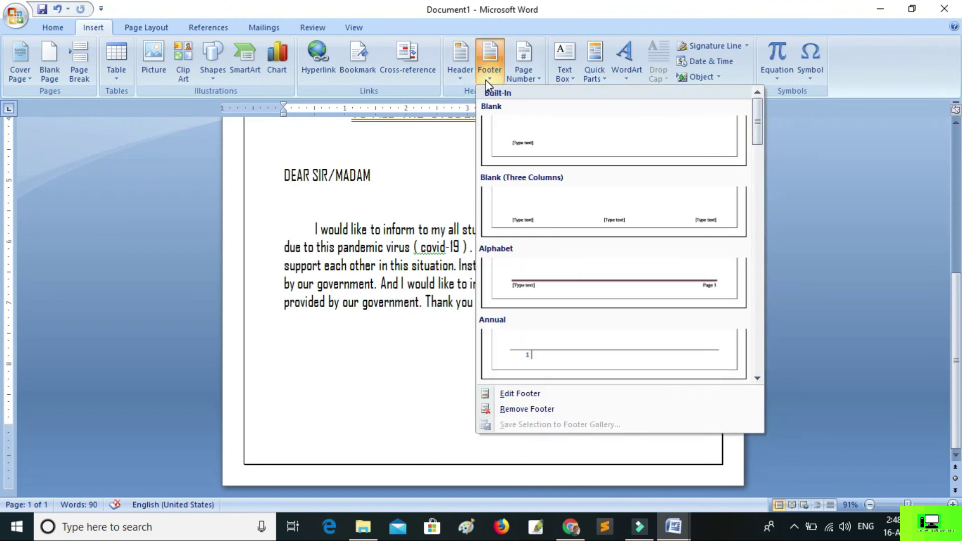
{"action": "left_click", "coordinate": [601, 277]}
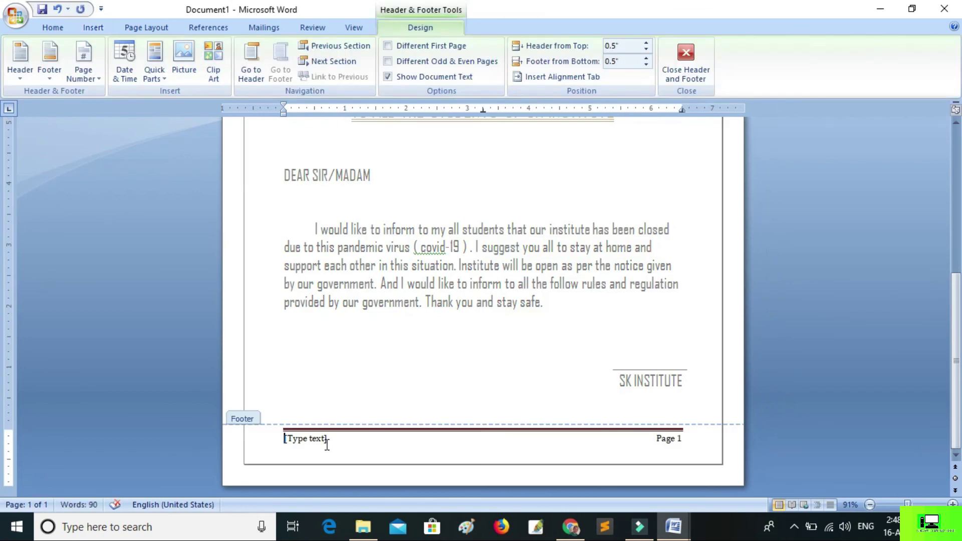
Step: Replace the footer placeholder with 'Sk institute, Kathmandu' and the contact number
{"action": "left_click", "coordinate": [322, 440]}
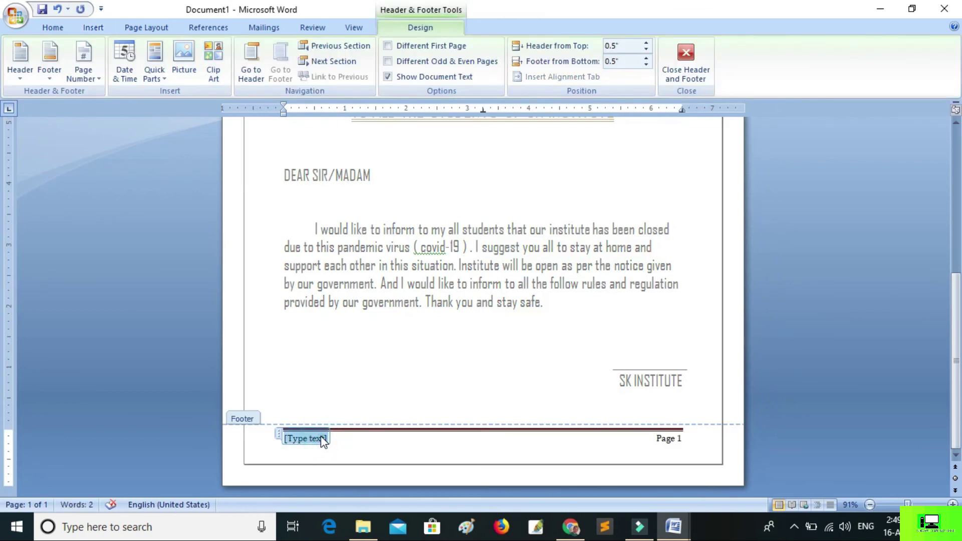
{"action": "key", "text": "Delete"}
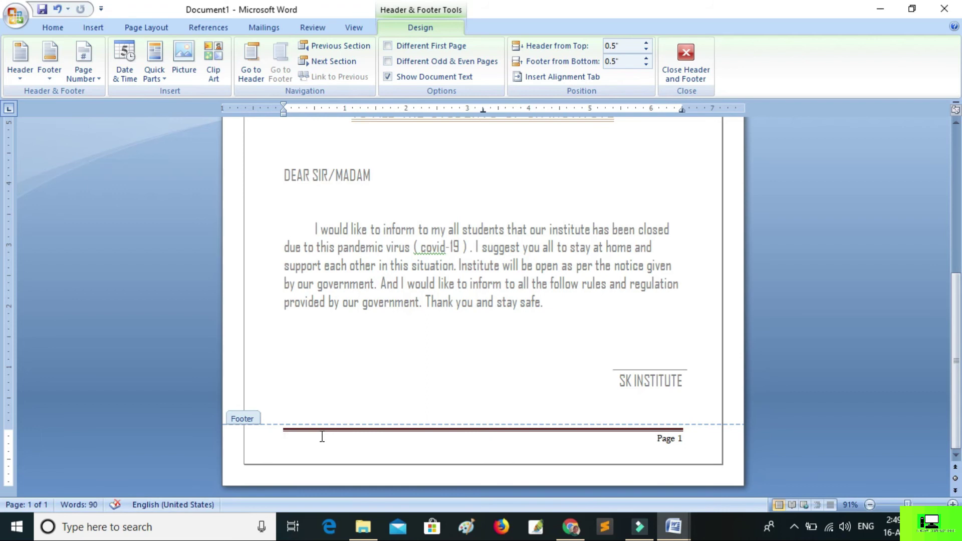
{"action": "type", "text": "Sk"}
{"action": "type", "text": " in"}
{"action": "key", "text": "BackSpace"}
{"action": "type", "text": "titue"}
{"action": "type", "text": "hmandu, contact no:234234"}
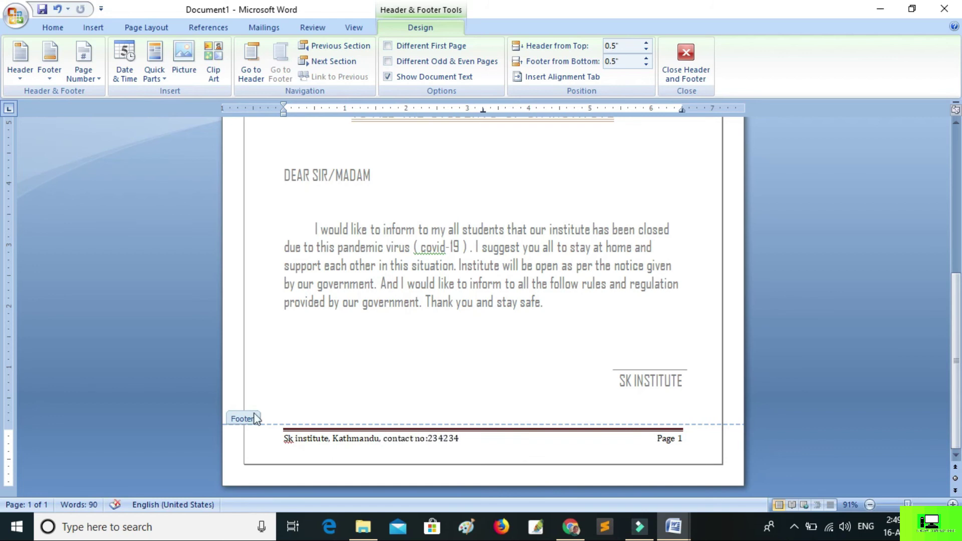
Step: Enlarge the whole footer text to 14 pt and return to the document body
{"action": "key", "text": "ctrl+a"}
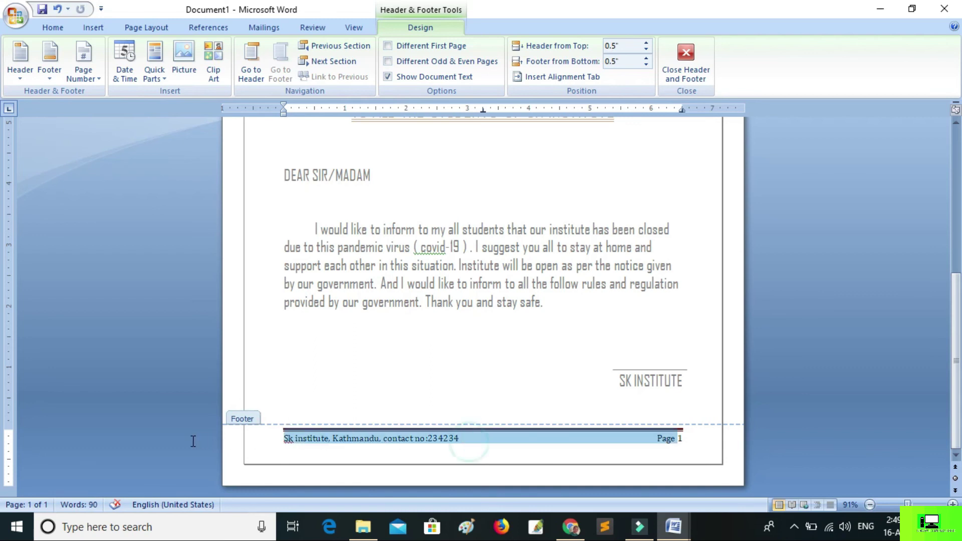
{"action": "left_click", "coordinate": [46, 28]}
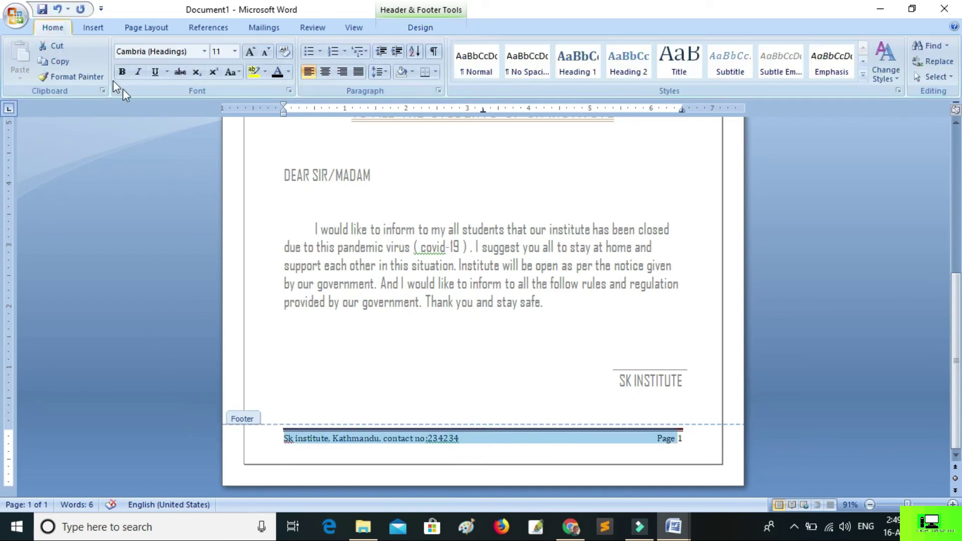
{"action": "left_click", "coordinate": [250, 52]}
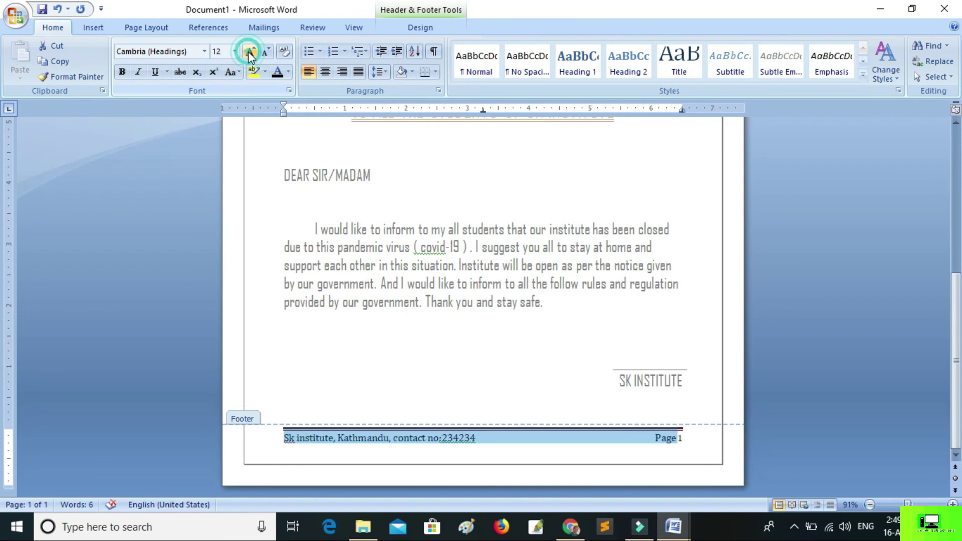
{"action": "left_click", "coordinate": [249, 51]}
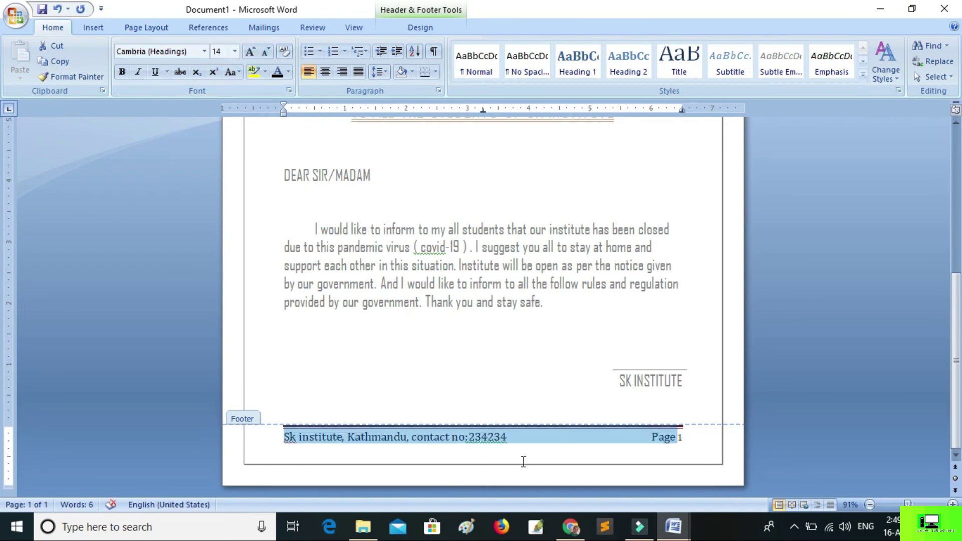
{"action": "left_click", "coordinate": [540, 447]}
{"action": "scroll", "coordinate": [534, 440], "scroll_direction": "up", "scroll_amount": 3}
{"action": "scroll", "coordinate": [532, 438], "scroll_direction": "up", "scroll_amount": 3}
{"action": "left_click", "coordinate": [517, 321]}
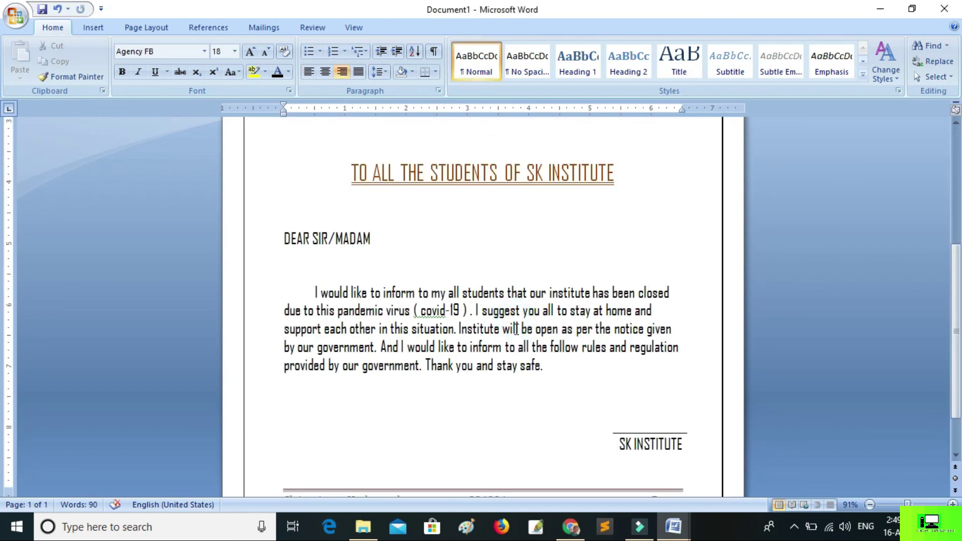
{"action": "scroll", "coordinate": [516, 328], "scroll_direction": "up", "scroll_amount": 3}
{"action": "scroll", "coordinate": [516, 330], "scroll_direction": "up", "scroll_amount": 3}
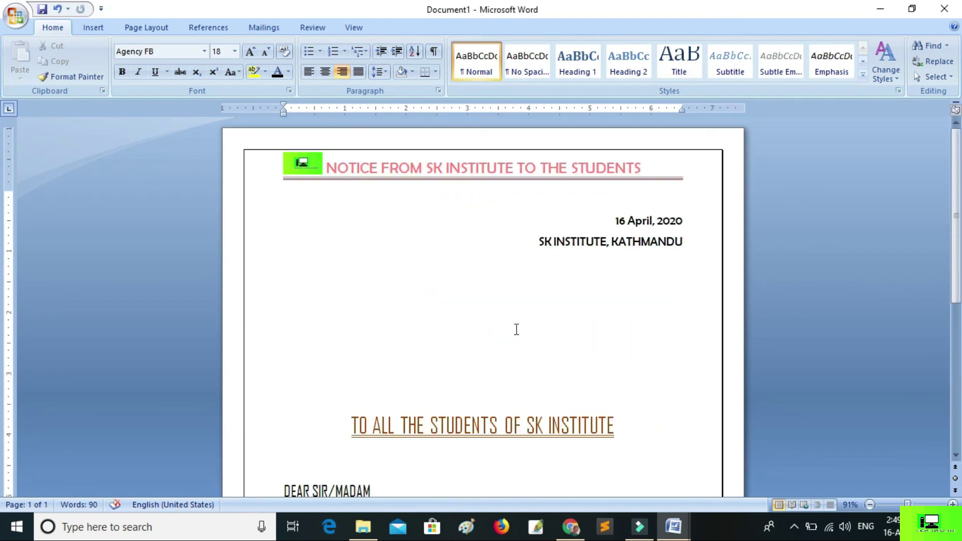
{"action": "scroll", "coordinate": [516, 329], "scroll_direction": "down", "scroll_amount": 6}
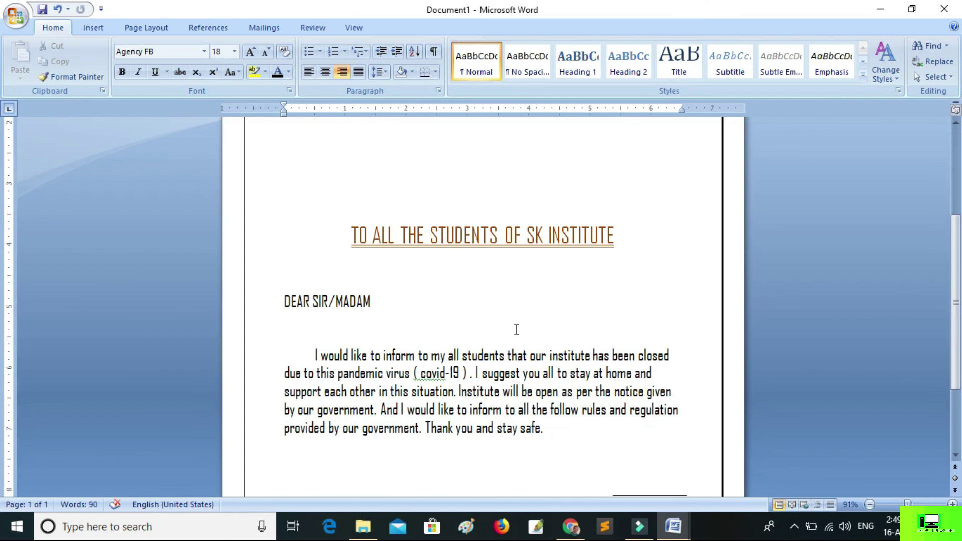
{"action": "scroll", "coordinate": [516, 329], "scroll_direction": "down", "scroll_amount": 4}
{"action": "scroll", "coordinate": [516, 329], "scroll_direction": "up", "scroll_amount": 3}
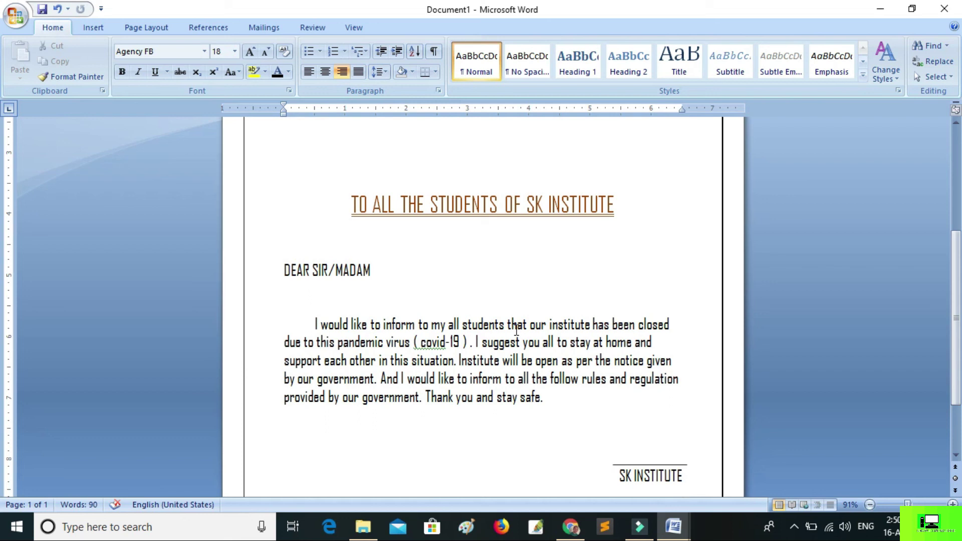
{"action": "scroll", "coordinate": [512, 284], "scroll_direction": "up", "scroll_amount": 3}
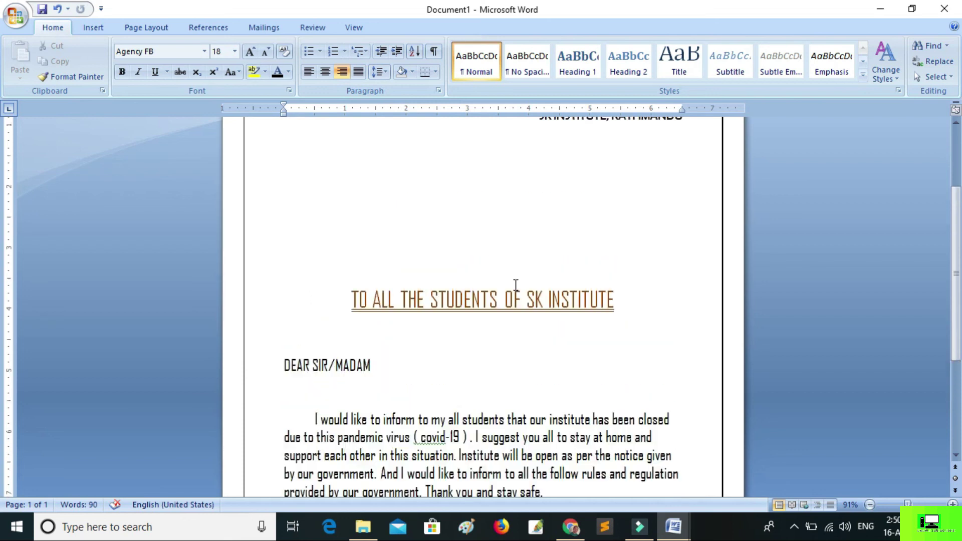
{"action": "scroll", "coordinate": [512, 285], "scroll_direction": "up", "scroll_amount": 3}
{"action": "scroll", "coordinate": [512, 285], "scroll_direction": "up", "scroll_amount": 1}
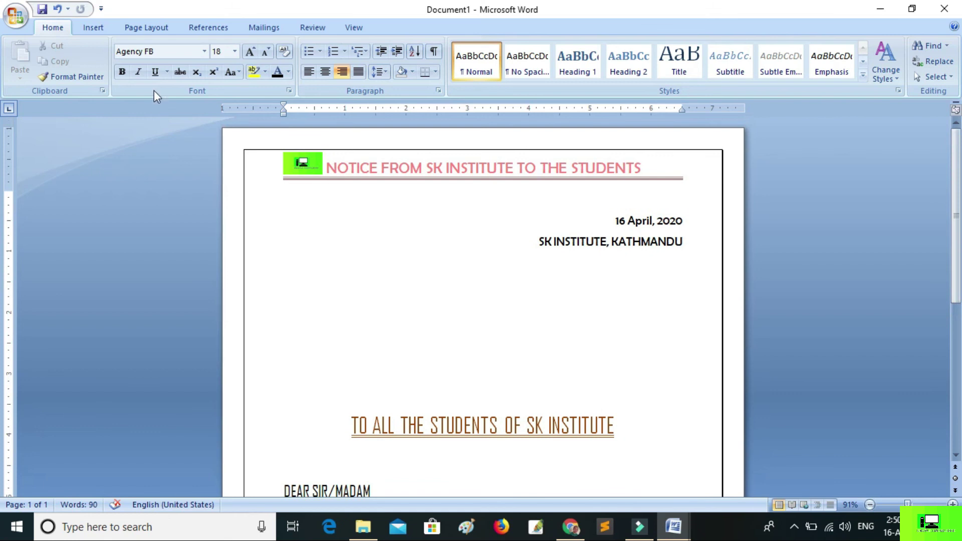
Step: Set the Page Color to the light blue standard colour and review the finished page
{"action": "left_click", "coordinate": [91, 26]}
{"action": "left_click", "coordinate": [140, 27]}
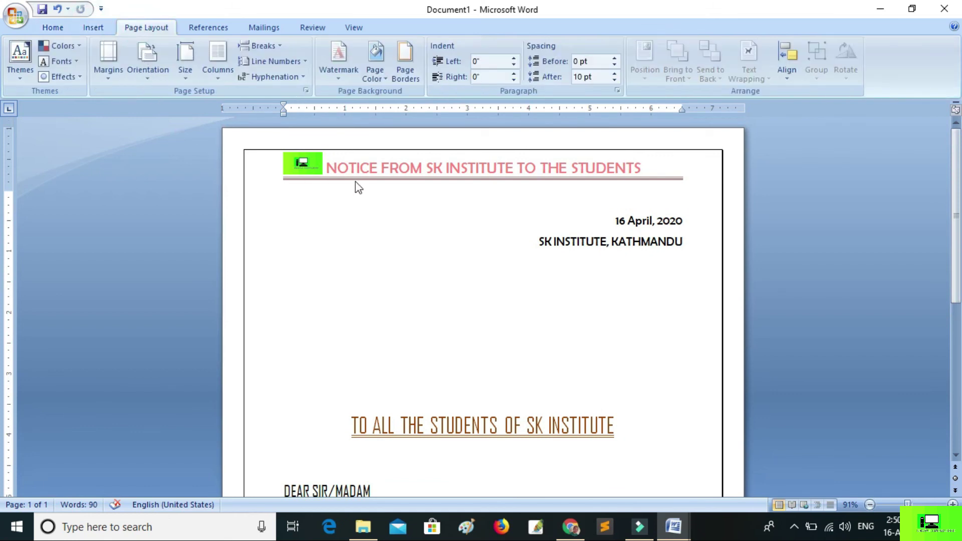
{"action": "left_click", "coordinate": [379, 74]}
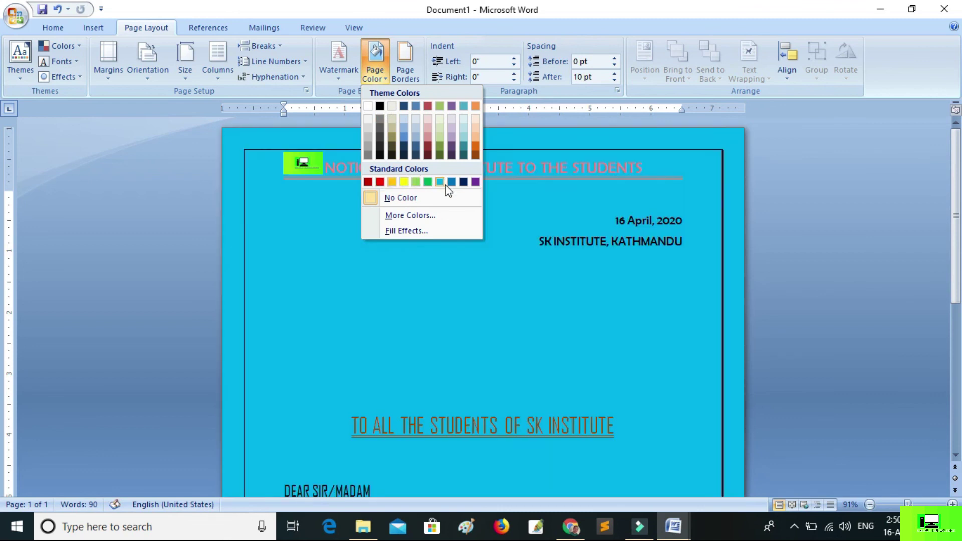
{"action": "left_click", "coordinate": [446, 185]}
{"action": "scroll", "coordinate": [445, 184], "scroll_direction": "down", "scroll_amount": 3}
{"action": "scroll", "coordinate": [445, 185], "scroll_direction": "down", "scroll_amount": 3}
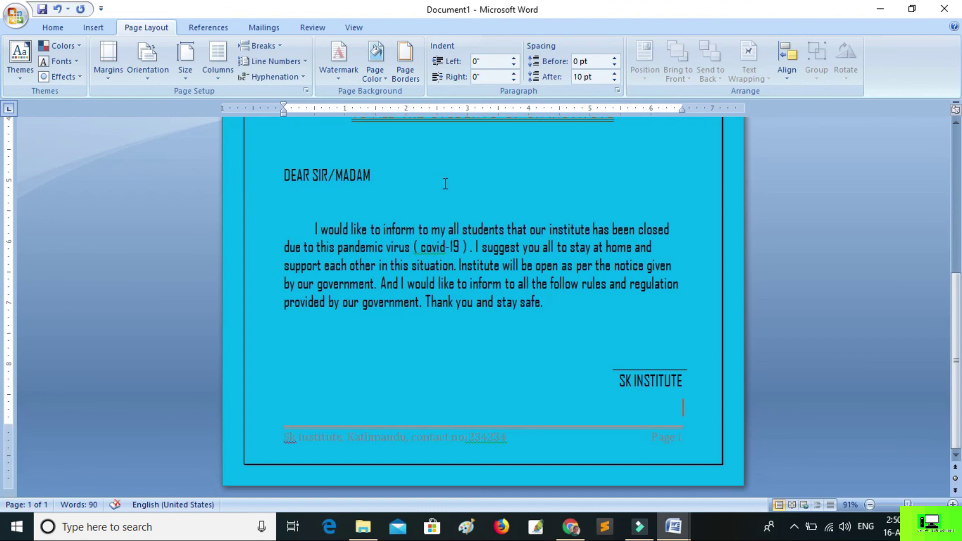
{"action": "scroll", "coordinate": [446, 184], "scroll_direction": "up", "scroll_amount": 3}
{"action": "scroll", "coordinate": [445, 184], "scroll_direction": "up", "scroll_amount": 2}
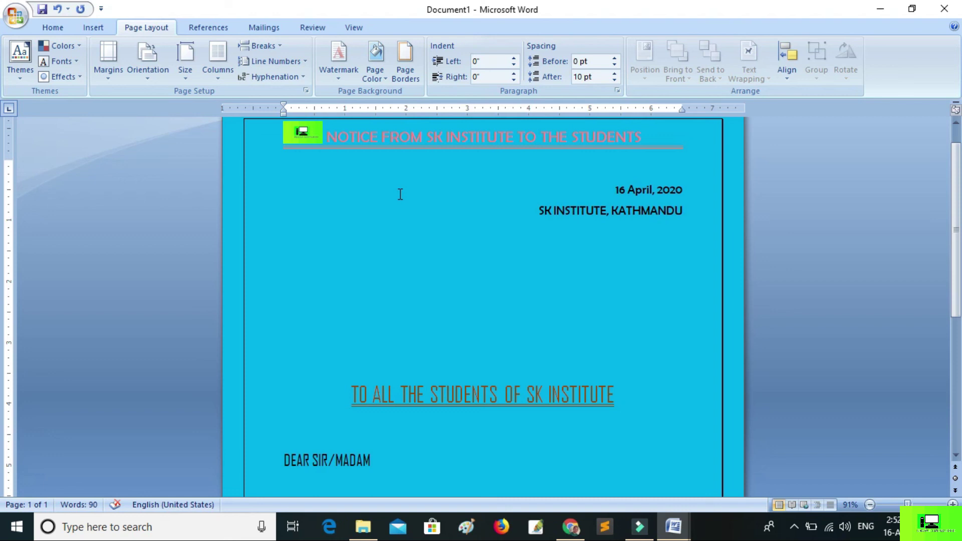
{"action": "scroll", "coordinate": [409, 209], "scroll_direction": "down", "scroll_amount": 3}
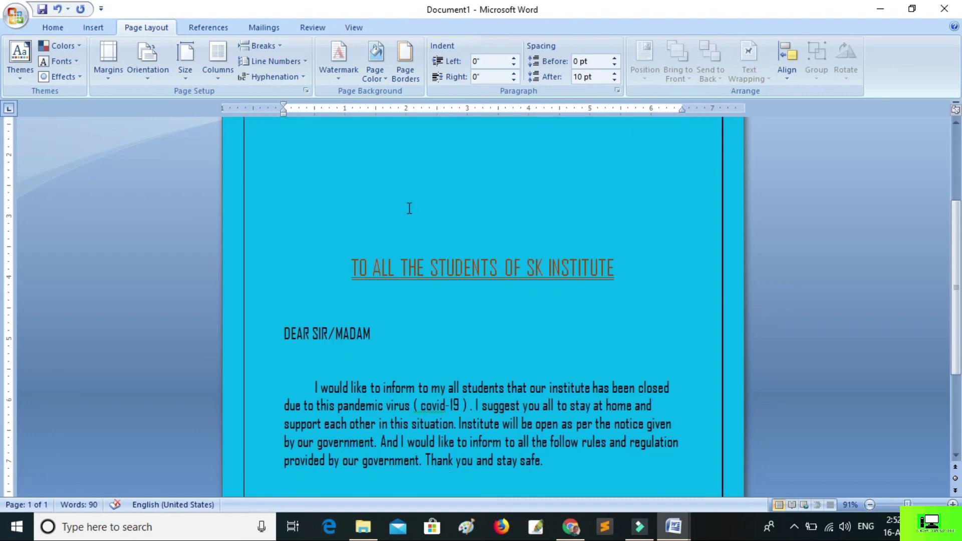
{"action": "scroll", "coordinate": [409, 209], "scroll_direction": "down", "scroll_amount": 2}
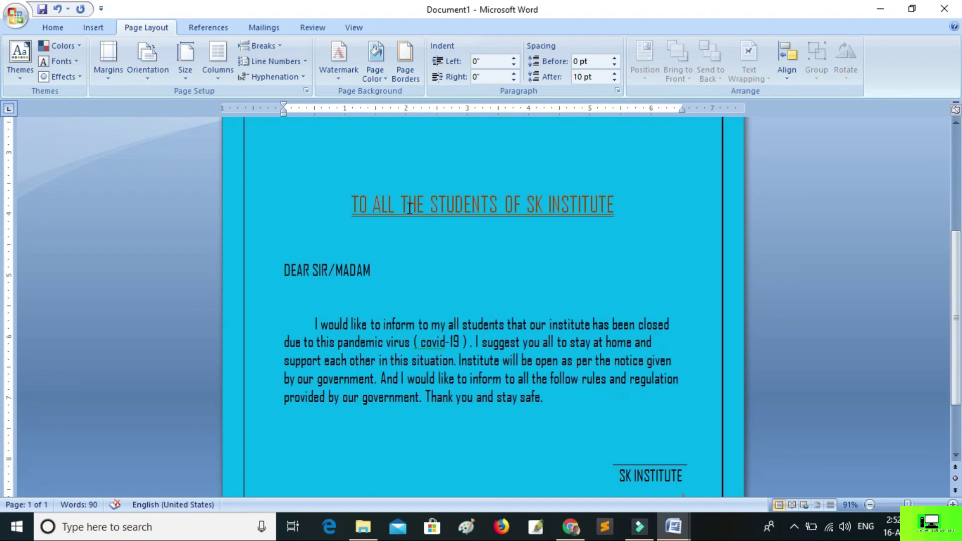